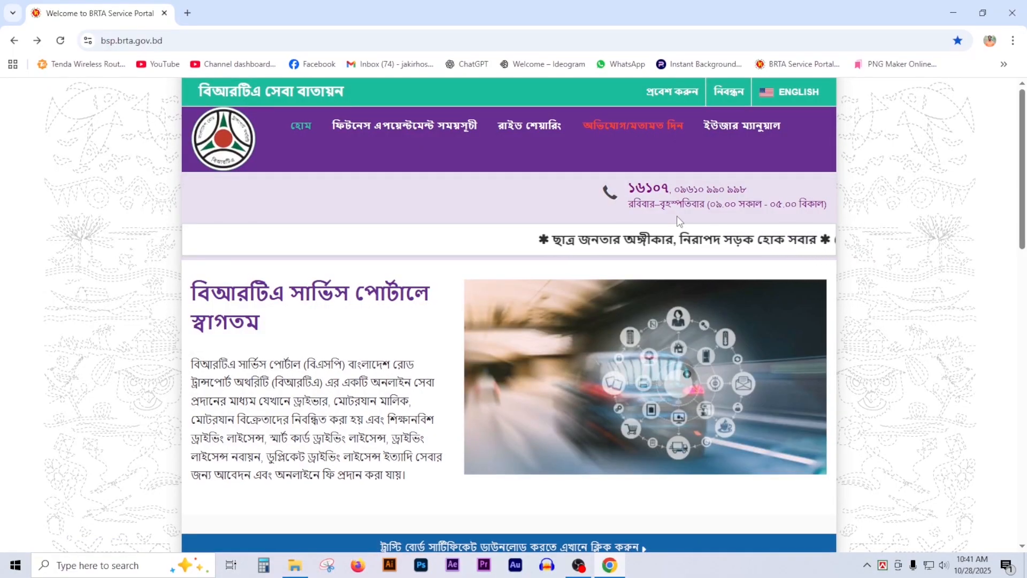
- Open the নিবন্ধন (Register) form and bring its blank fields into view
{"action": "left_click", "coordinate": [745, 102]}
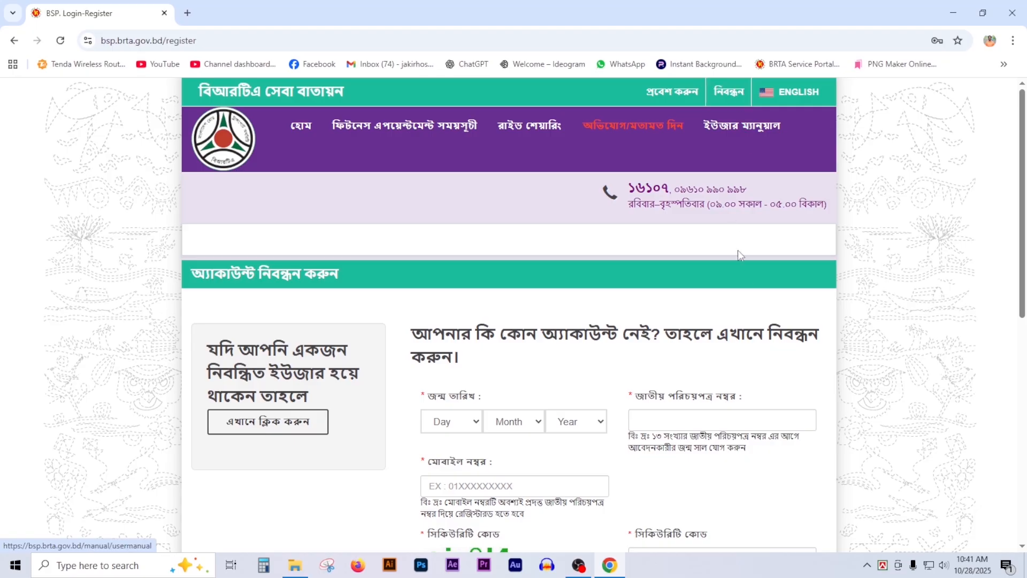
{"action": "scroll", "coordinate": [753, 286], "scroll_direction": "down", "scroll_amount": 2}
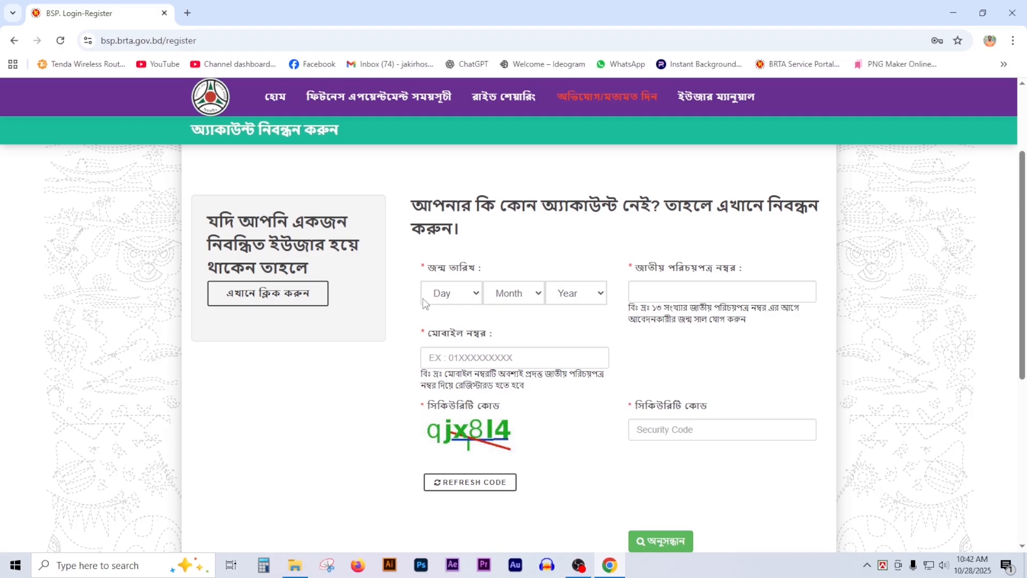
- Select the applicant's birth day, month and year from the date-of-birth dropdowns
{"action": "left_click", "coordinate": [442, 293]}
{"action": "left_click", "coordinate": [432, 39]}
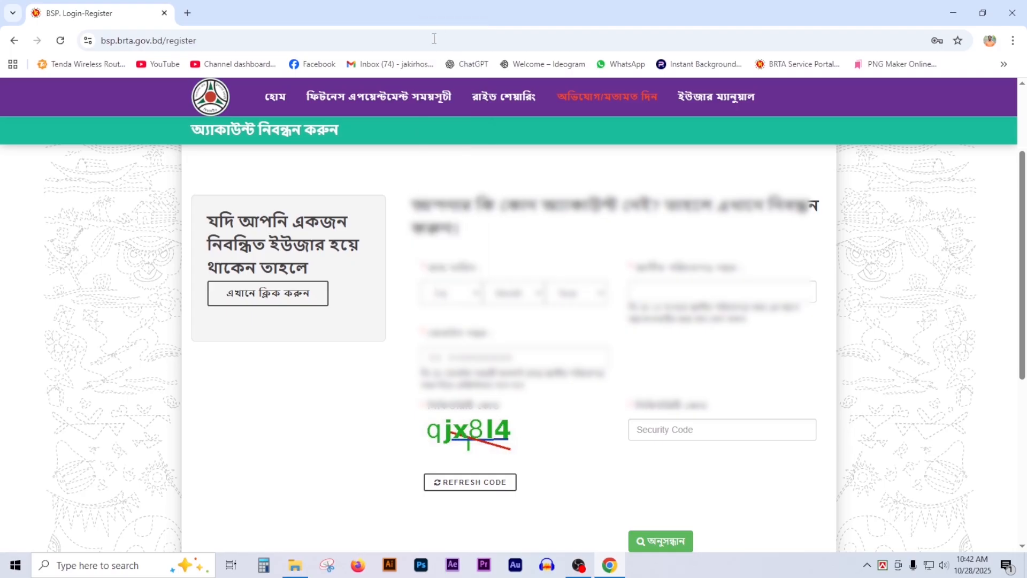
{"action": "left_click", "coordinate": [517, 295]}
{"action": "left_click", "coordinate": [523, 326]}
{"action": "left_click", "coordinate": [568, 303]}
{"action": "scroll", "coordinate": [570, 214], "scroll_direction": "down", "scroll_amount": 3}
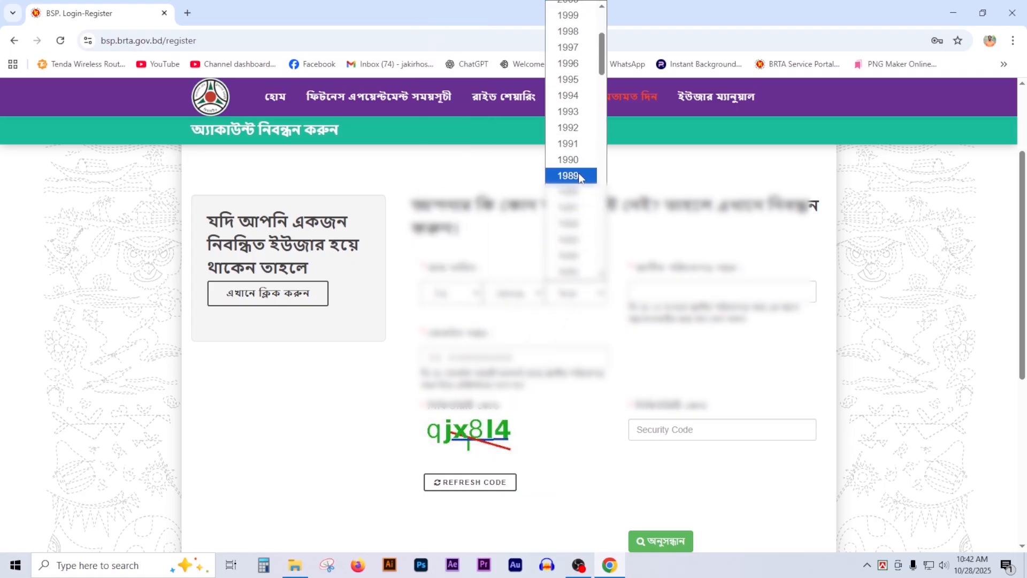
{"action": "left_click", "coordinate": [568, 206]}
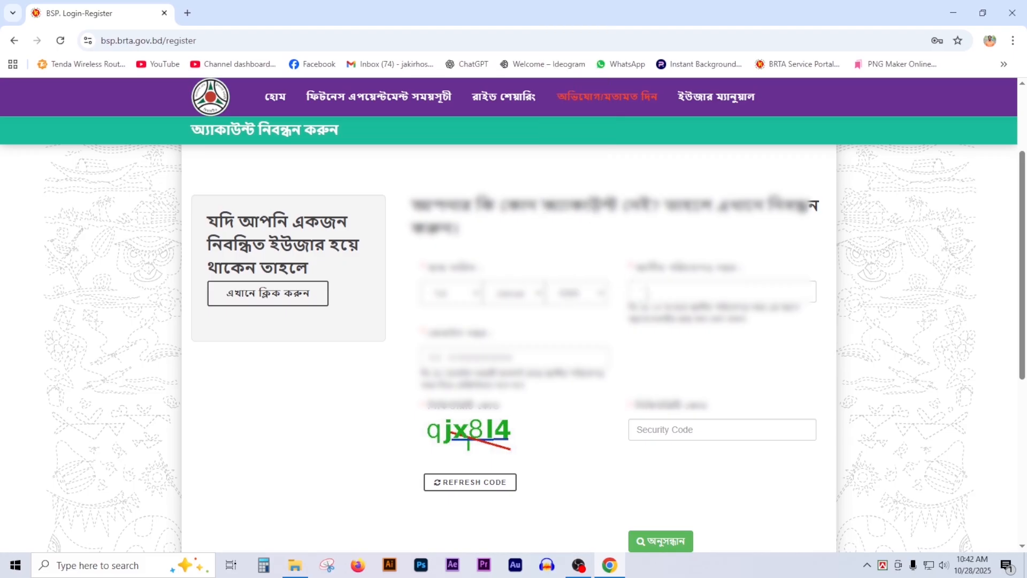
- Enter the applicant's national ID number and mobile number
{"action": "left_click", "coordinate": [647, 293]}
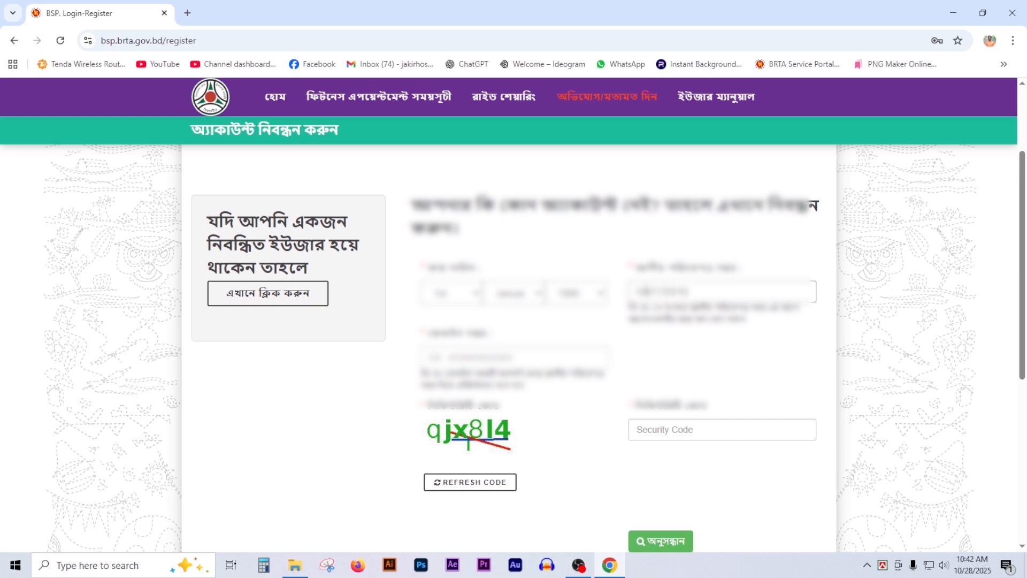
{"action": "left_click", "coordinate": [380, 386]}
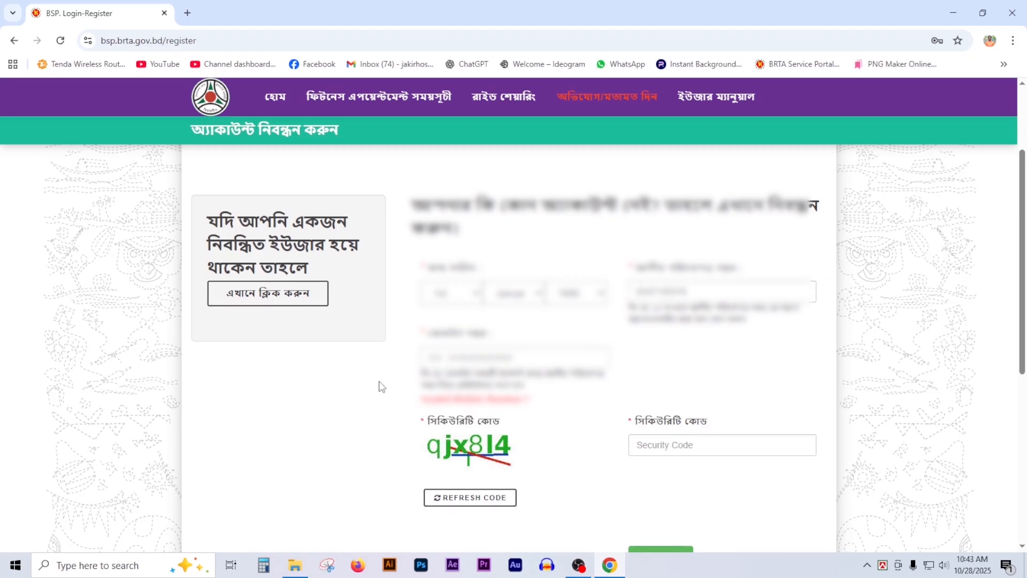
{"action": "left_click", "coordinate": [491, 362]}
{"action": "left_click", "coordinate": [651, 382]}
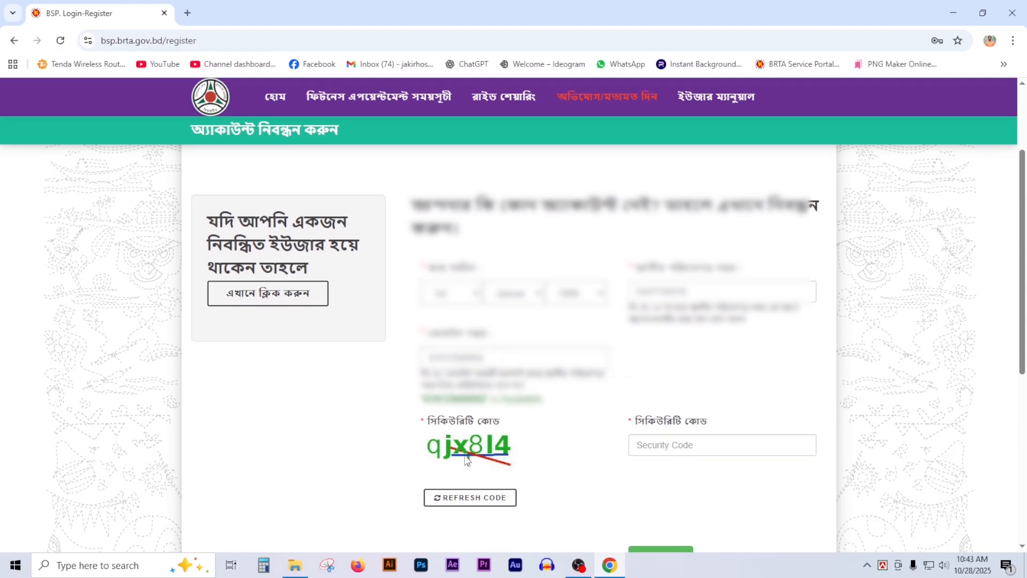
- Enter the on-screen security code and submit the details to request an OTP
{"action": "left_click", "coordinate": [655, 449]}
{"action": "type", "text": "q"}
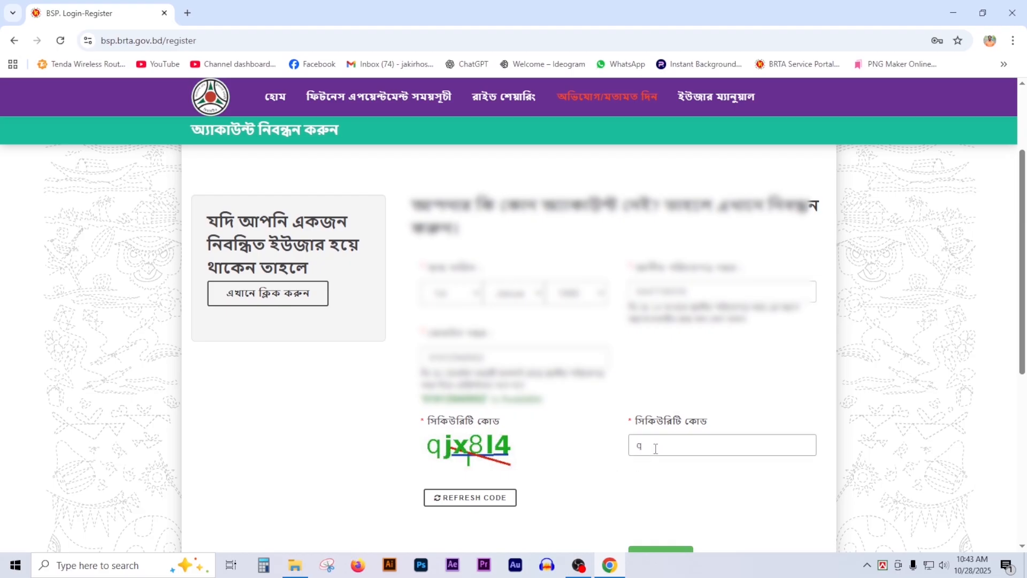
{"action": "type", "text": "jx8l4"}
{"action": "scroll", "coordinate": [856, 363], "scroll_direction": "down", "scroll_amount": 1}
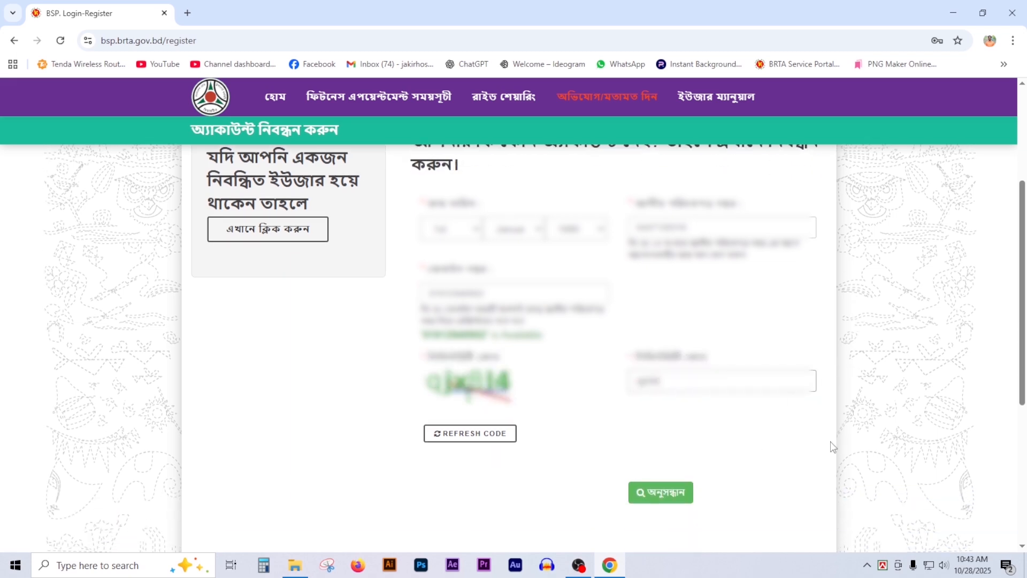
{"action": "left_click", "coordinate": [679, 499]}
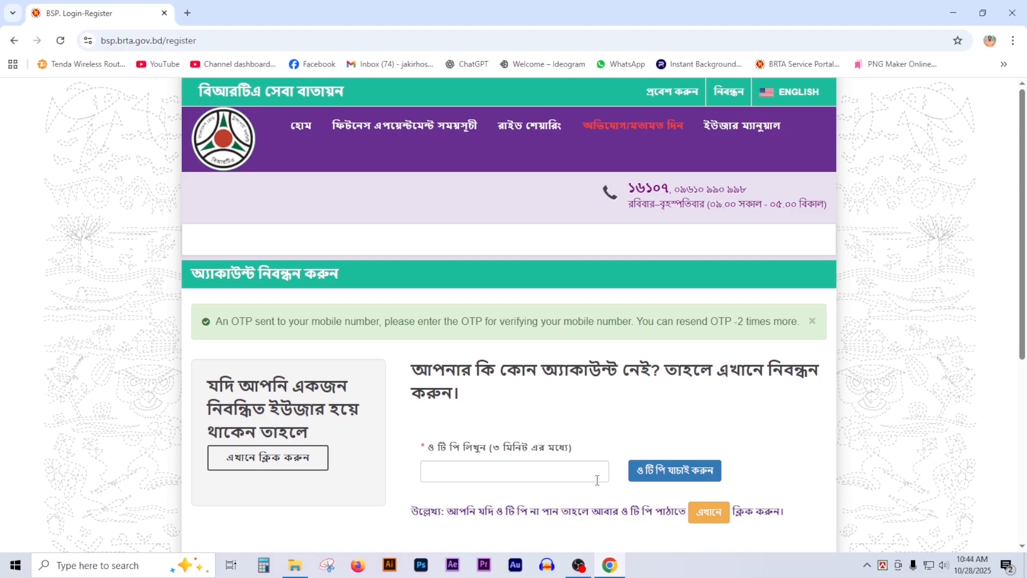
- Enter the OTP sent to the mobile and verify it with ওটিপি যাচাই করুন
{"action": "left_click", "coordinate": [485, 467]}
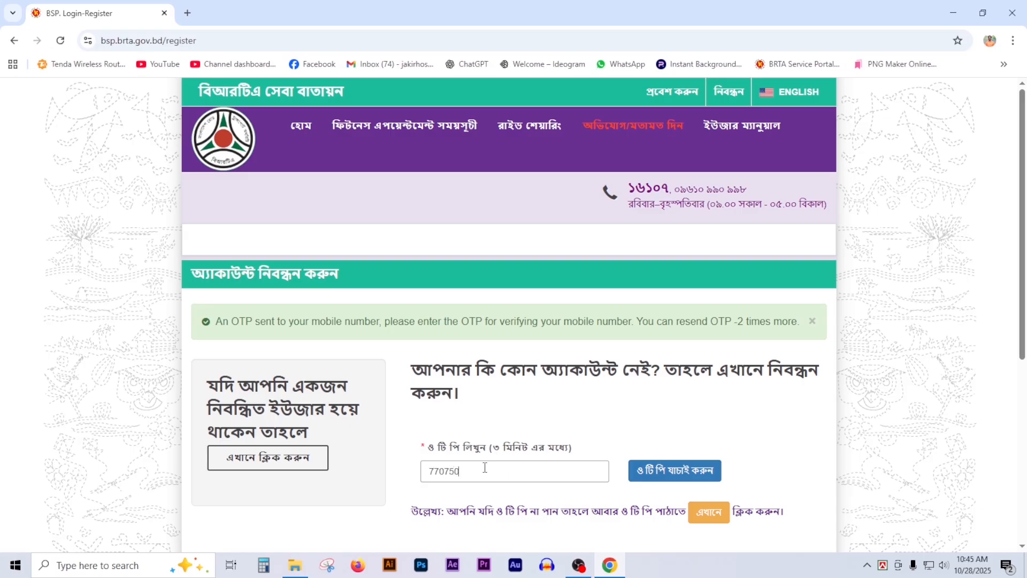
{"action": "left_click", "coordinate": [652, 482]}
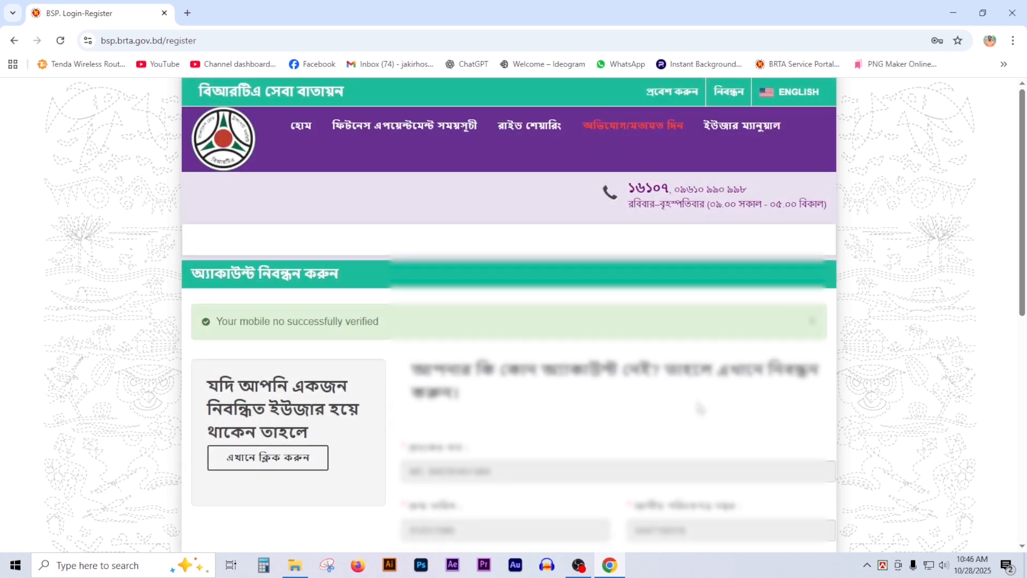
- Submit the completed registration with নিবন্ধন করুন to create the account
{"action": "scroll", "coordinate": [709, 408], "scroll_direction": "down", "scroll_amount": 4}
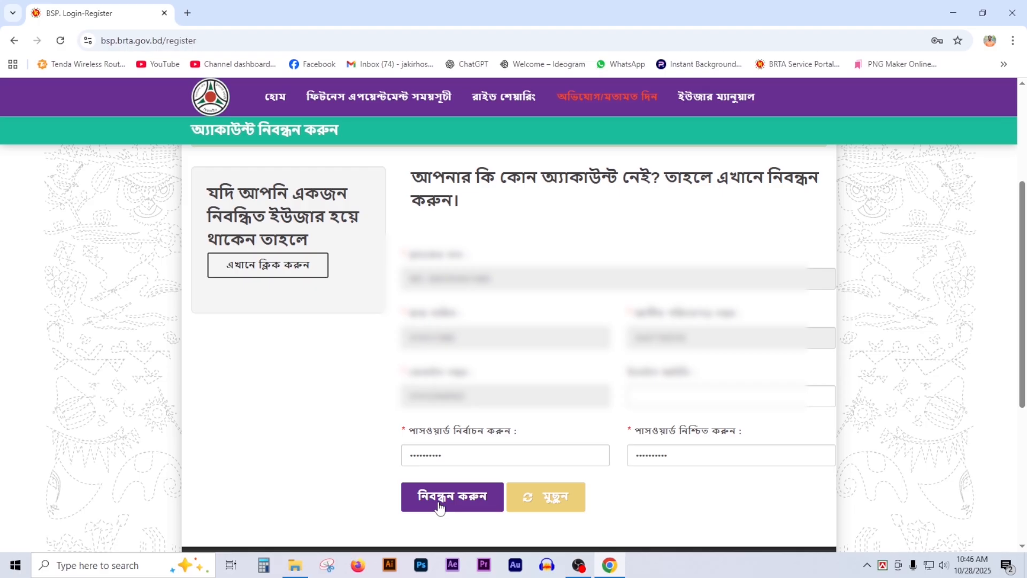
{"action": "left_click", "coordinate": [439, 507]}
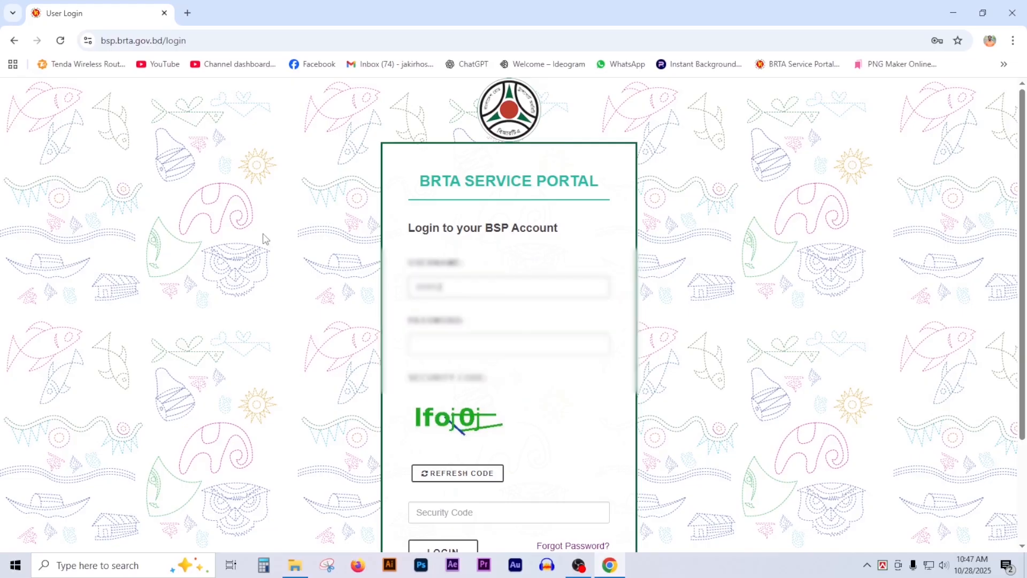
- Log in with the new account's username, saved password and the displayed security code
{"action": "type", "text": "???????"}
{"action": "left_click", "coordinate": [688, 355]}
{"action": "scroll", "coordinate": [689, 358], "scroll_direction": "down", "scroll_amount": 3}
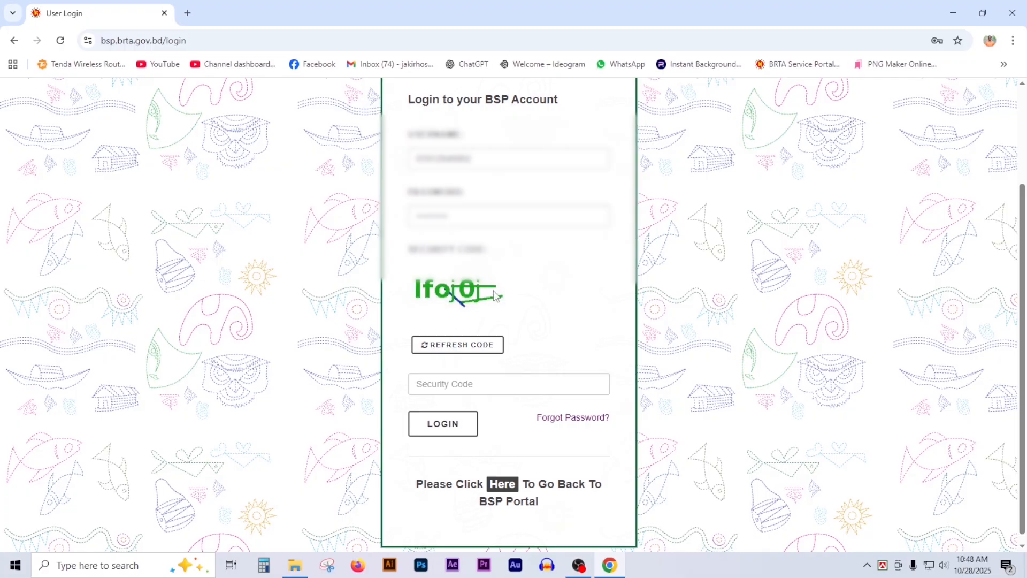
{"action": "left_click", "coordinate": [475, 378]}
{"action": "type", "text": "If"}
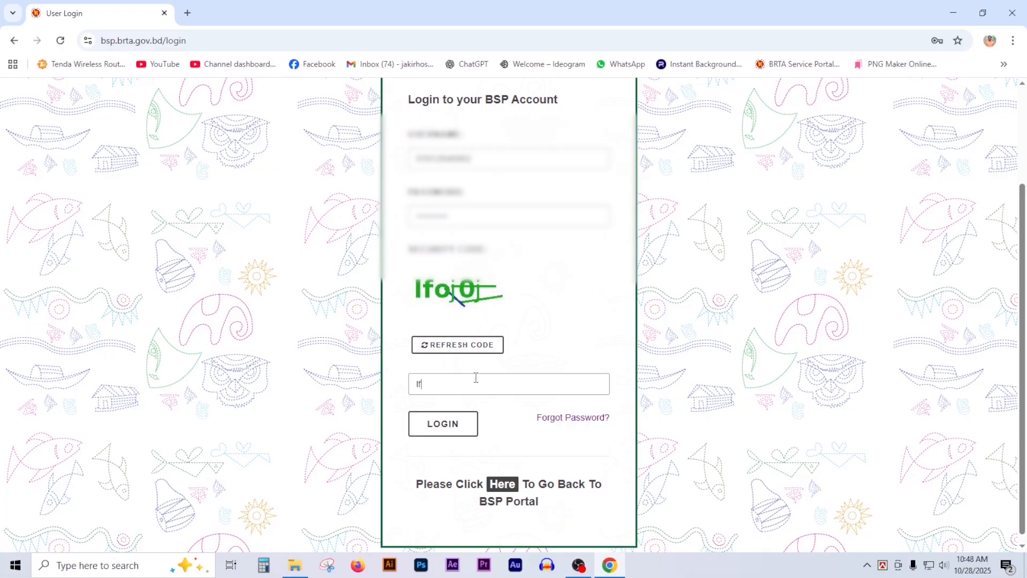
{"action": "type", "text": "oj0j"}
{"action": "left_click", "coordinate": [451, 431]}
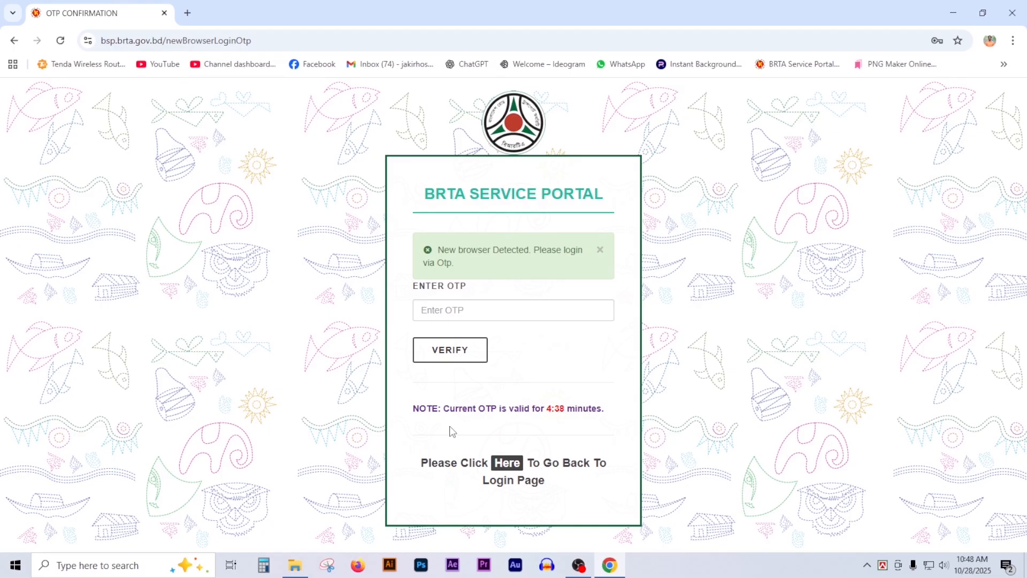
- Enter the login OTP and verify it to reach the dashboard
{"action": "left_click", "coordinate": [458, 315]}
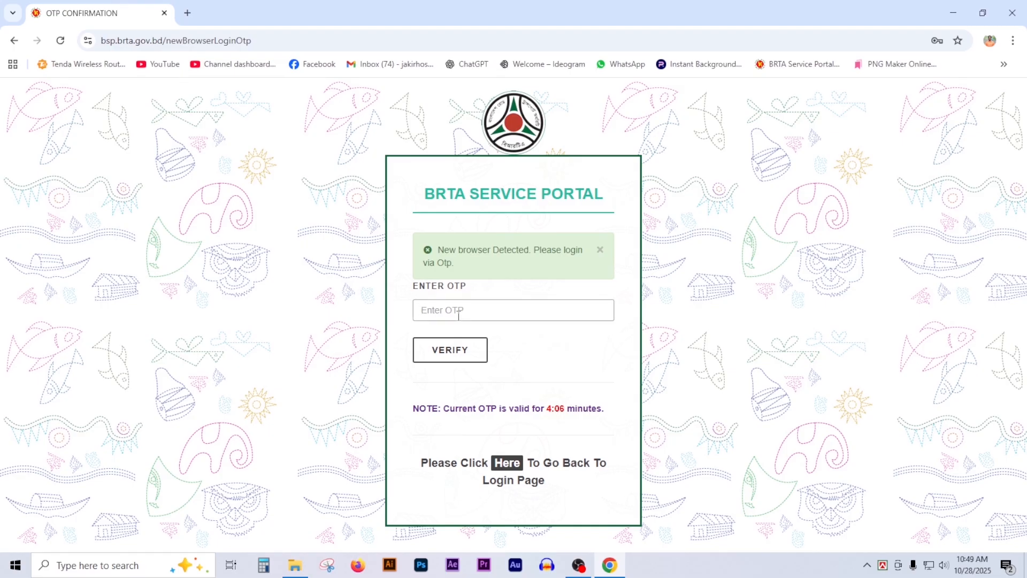
{"action": "left_click", "coordinate": [464, 362]}
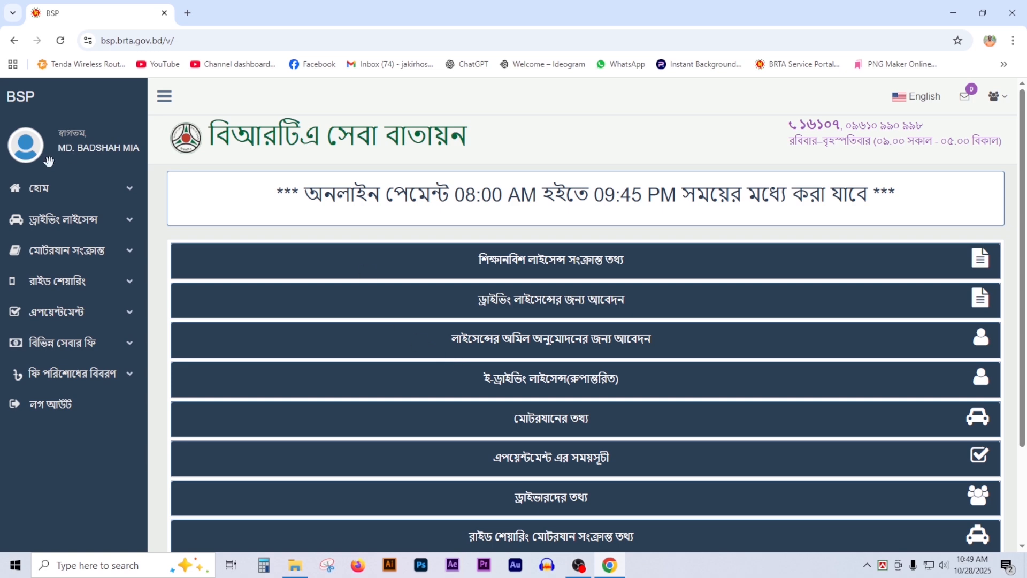
- Open প্রোফাইল from the হোম section of the left sidebar
{"action": "left_click", "coordinate": [61, 193]}
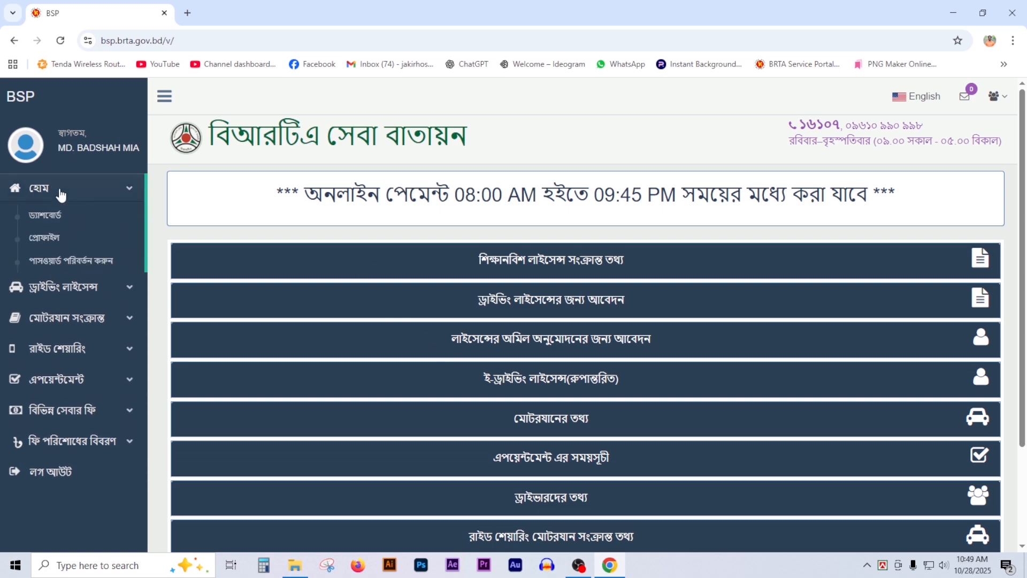
{"action": "left_click", "coordinate": [53, 238]}
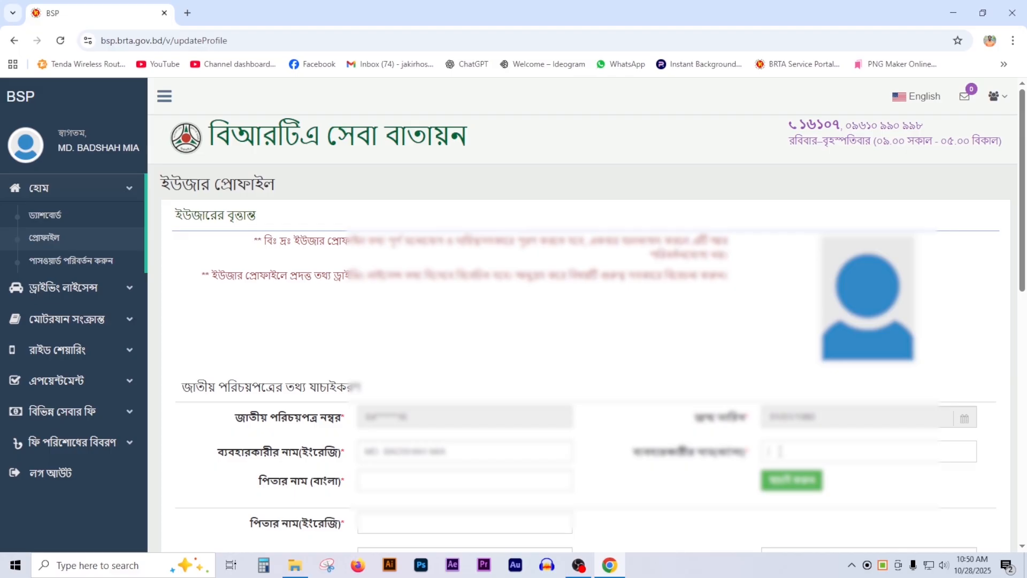
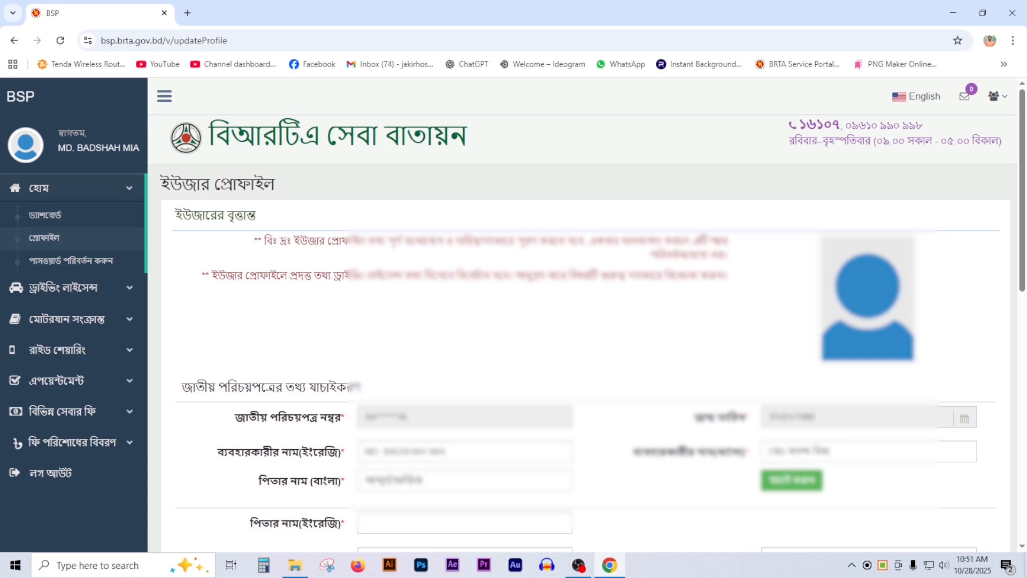
- Enter the applicant's and father's Bangla names, verify against the NID, and dismiss the success message
{"action": "left_click", "coordinate": [795, 489]}
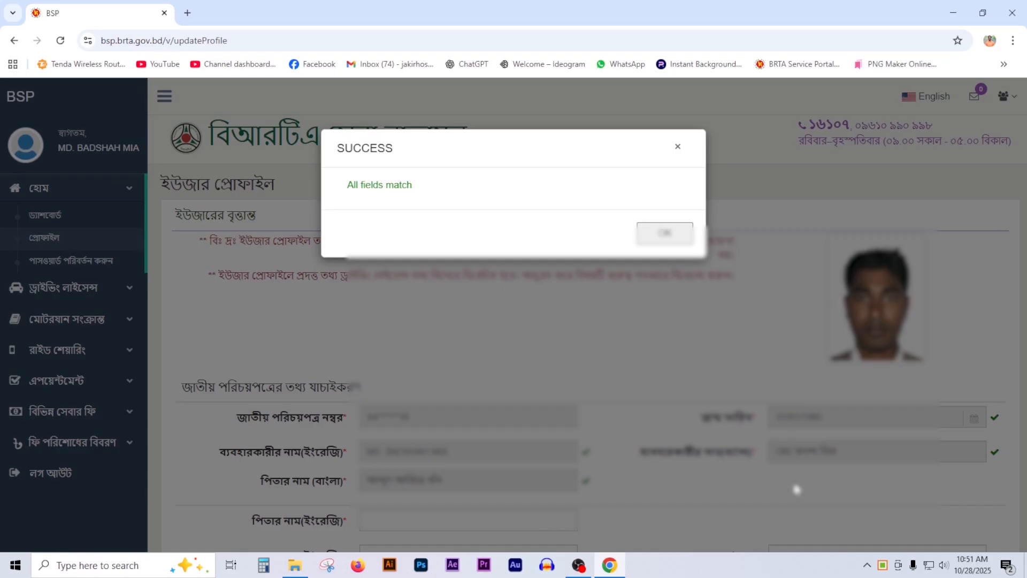
{"action": "left_click", "coordinate": [653, 241]}
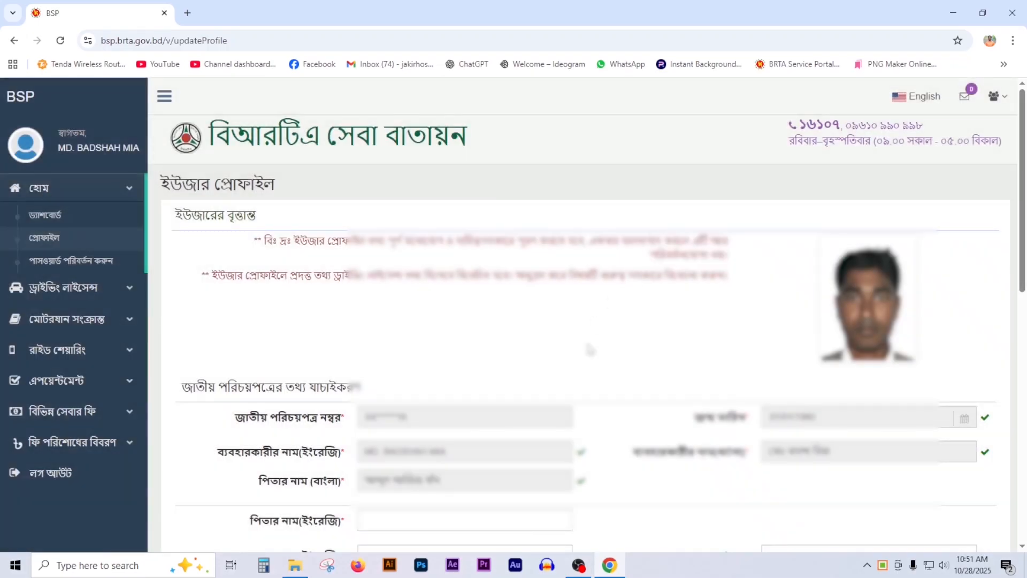
- Fill in the mother's name in English and Bangla
{"action": "scroll", "coordinate": [589, 349], "scroll_direction": "down", "scroll_amount": 5}
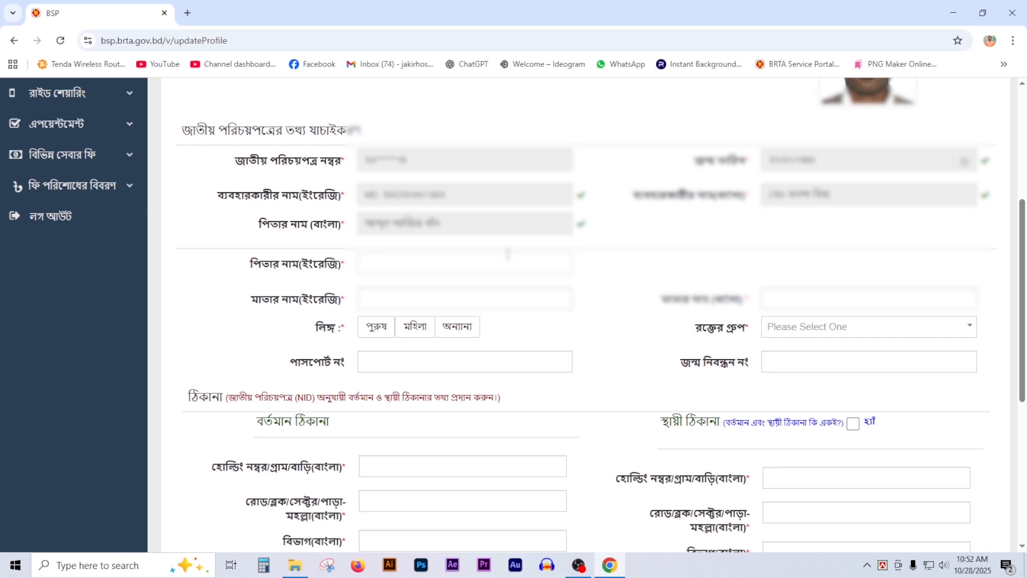
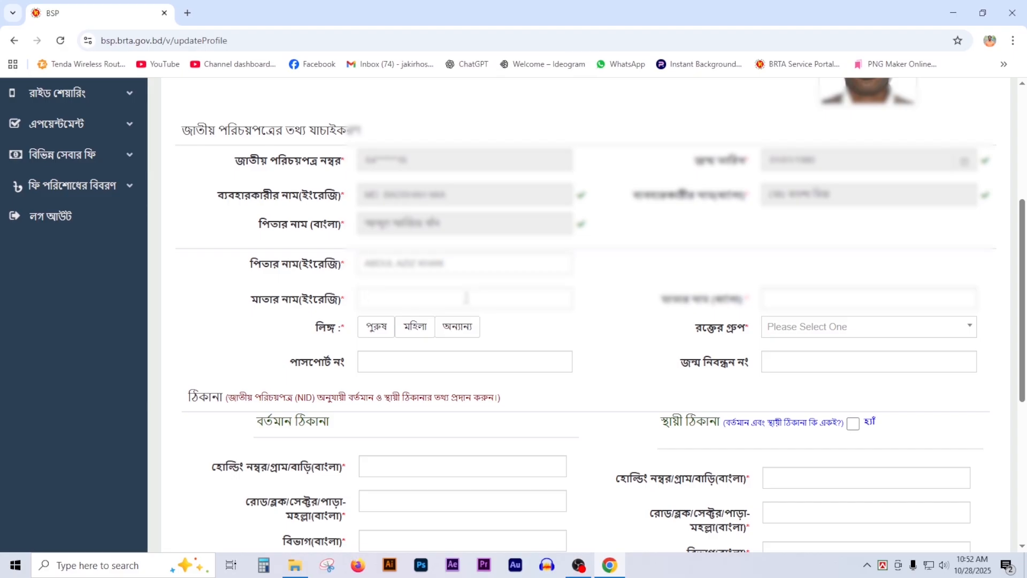
{"action": "type", "text": "MST"}
{"action": "key", "text": "BackSpace"}
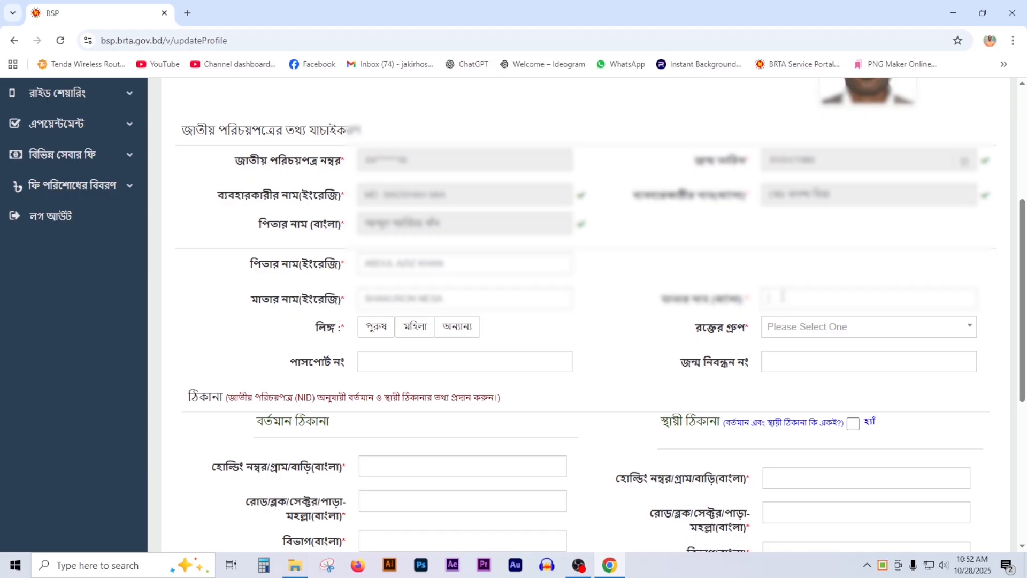
- Set gender to পুরুষ (male) and blood group to AB(+)VE
{"action": "left_click", "coordinate": [376, 329]}
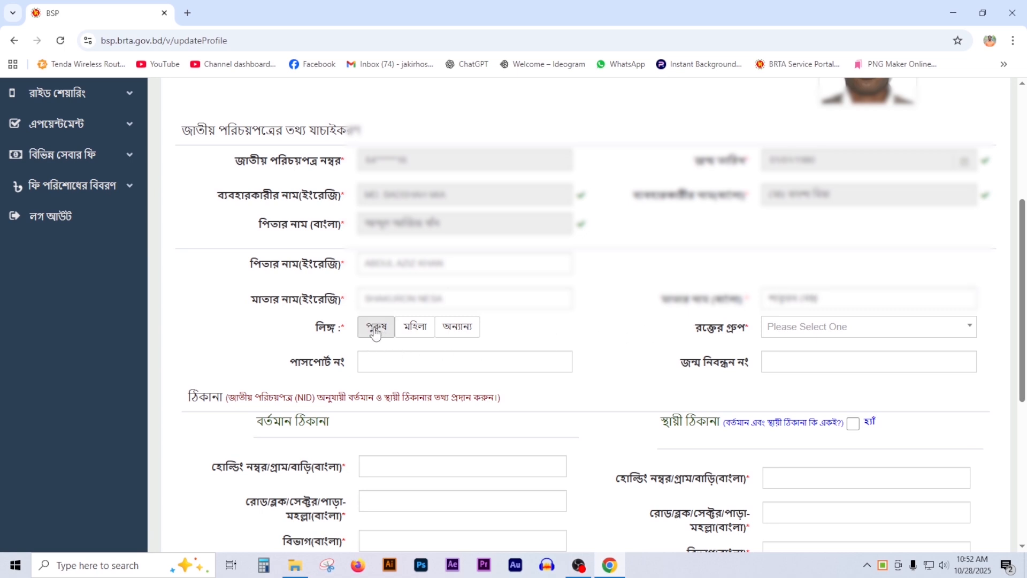
{"action": "left_click", "coordinate": [890, 328]}
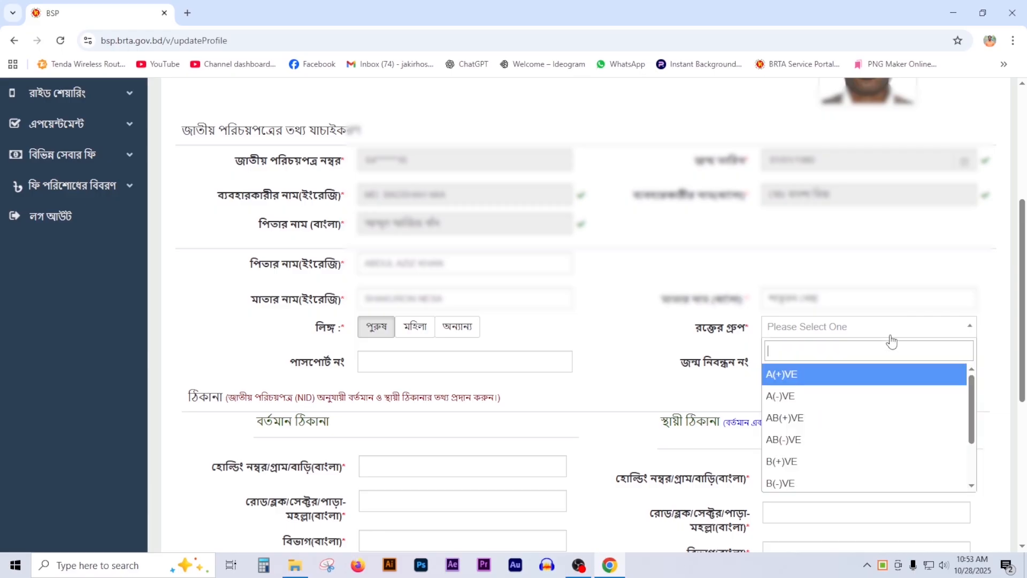
{"action": "left_click", "coordinate": [825, 423]}
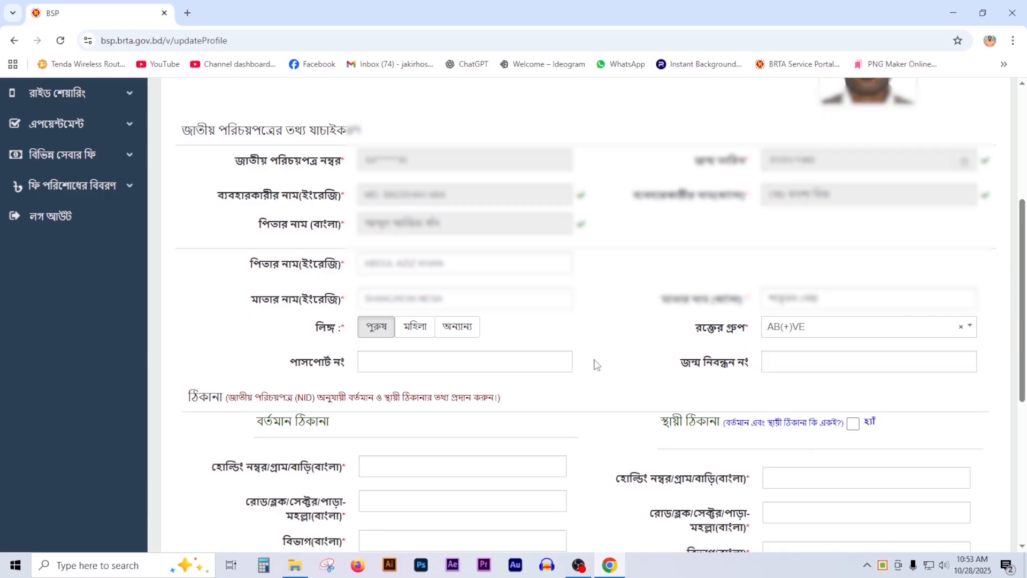
{"action": "scroll", "coordinate": [602, 363], "scroll_direction": "down", "scroll_amount": 2}
{"action": "scroll", "coordinate": [602, 363], "scroll_direction": "down", "scroll_amount": 3}
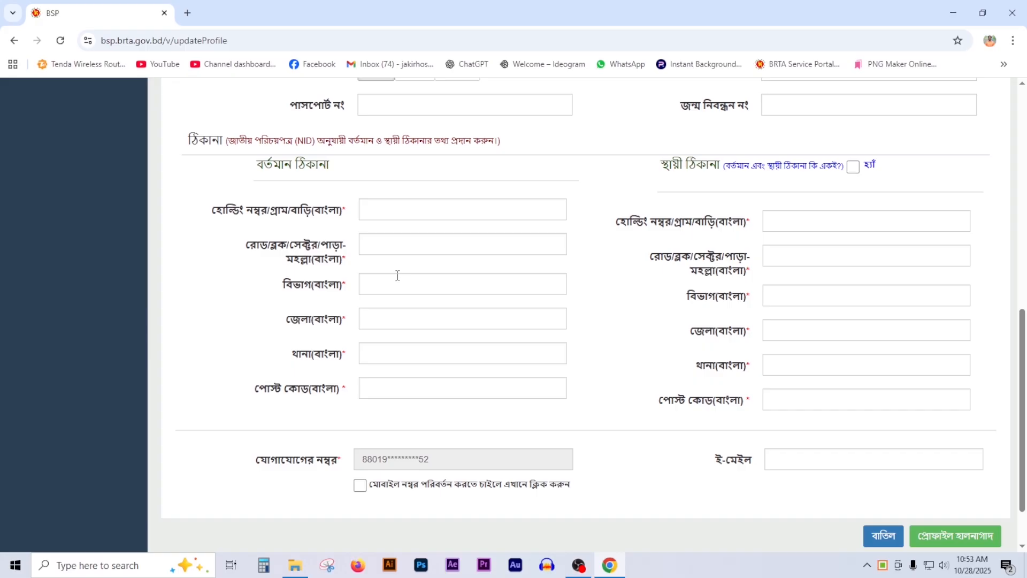
- Fill in the present address: holding, road/block, division, district, upazila and post code
{"action": "left_click", "coordinate": [373, 209]}
{"action": "type", "text": "পম্চিমা"}
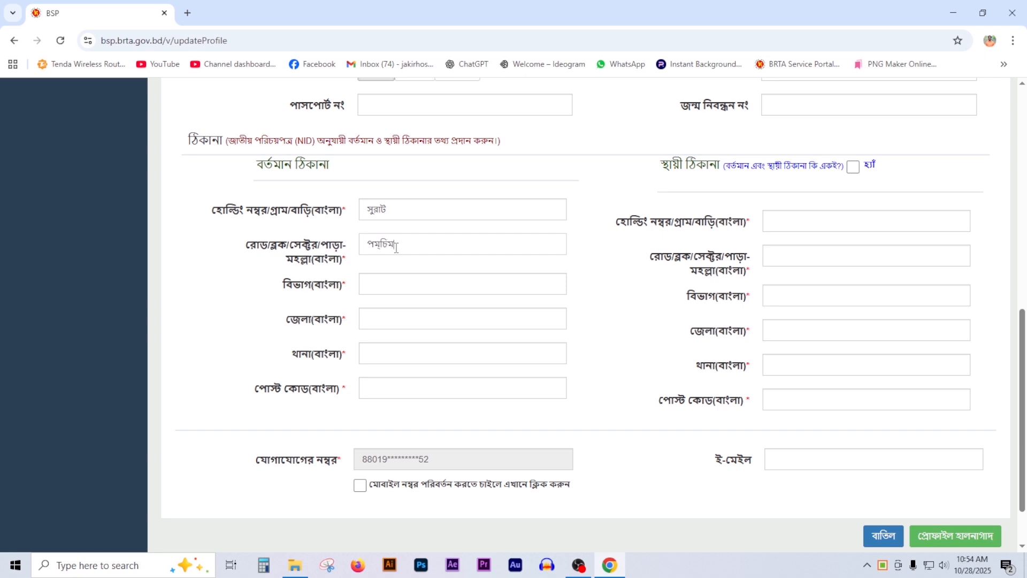
{"action": "key", "text": "BackSpace"}
{"action": "key", "text": "BackSpace"}
{"action": "key", "text": "BackSpace"}
{"action": "key", "text": "Tab"}
{"action": "type", "text": "খুলনা"}
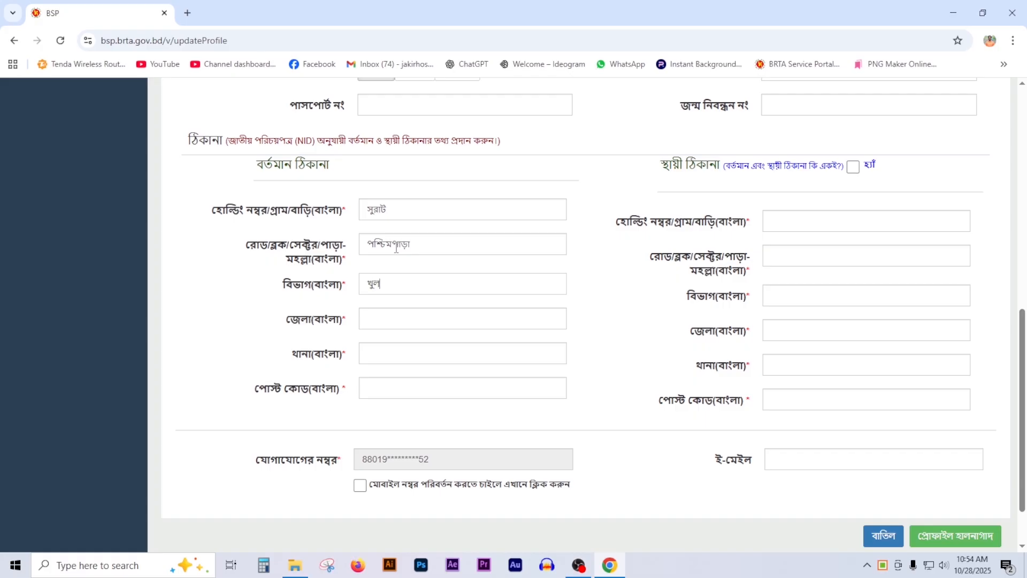
{"action": "key", "text": "Tab"}
{"action": "type", "text": "ঝিনাইদহ"}
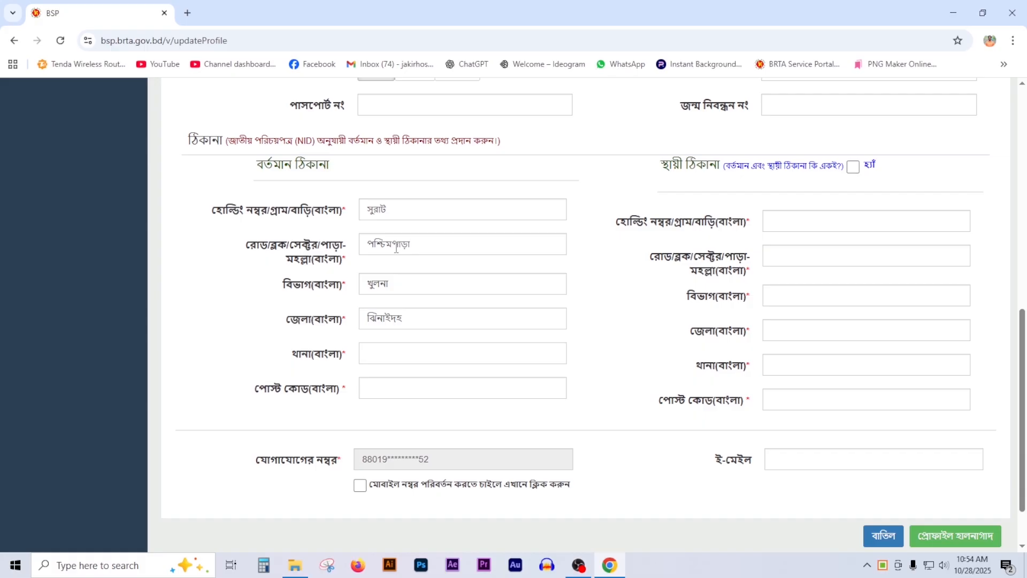
{"action": "type", "text": "ঝিনাইদহ সদর"}
{"action": "left_click", "coordinate": [391, 388]}
{"action": "type", "text": "৭৩০০"}
- Tick 'একই?' to copy the present address to permanent, then save and confirm the profile update
{"action": "left_click", "coordinate": [851, 170]}
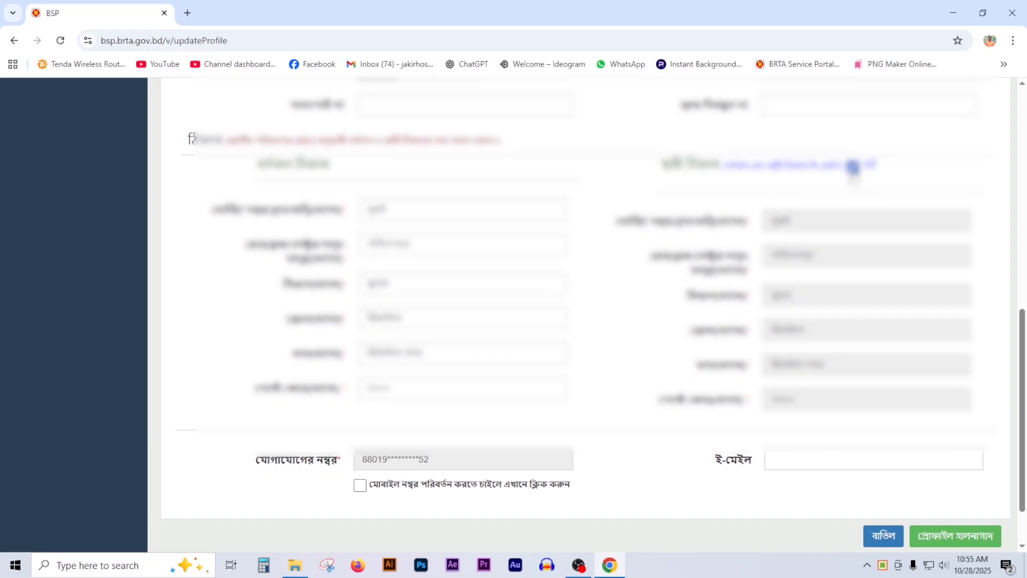
{"action": "scroll", "coordinate": [675, 335], "scroll_direction": "up", "scroll_amount": 7}
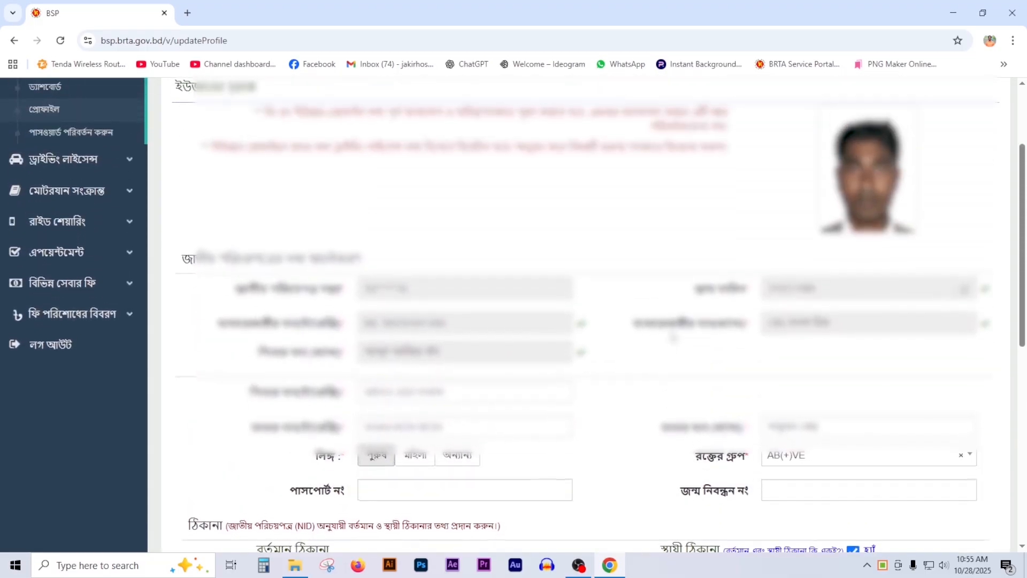
{"action": "scroll", "coordinate": [673, 337], "scroll_direction": "down", "scroll_amount": 7}
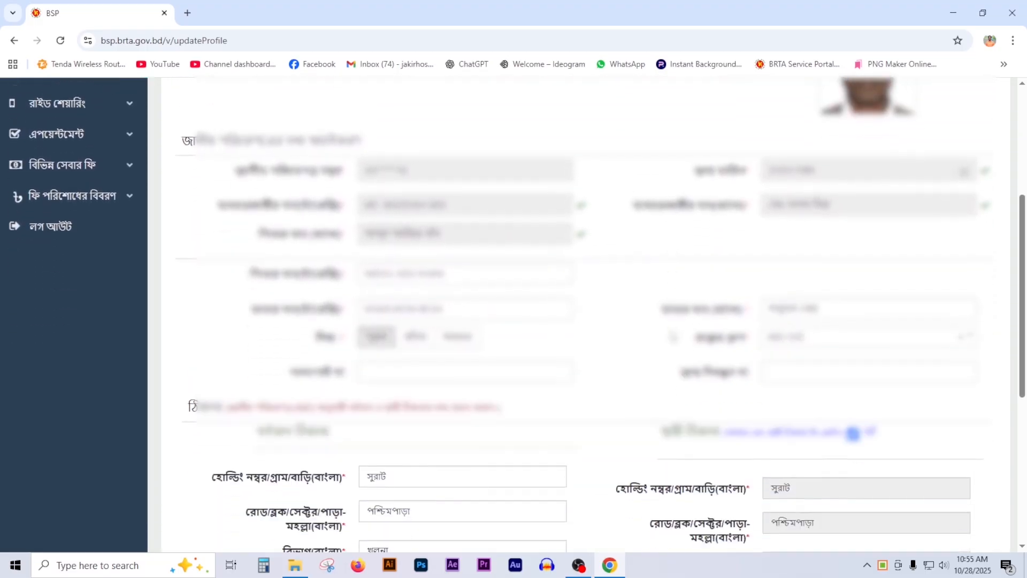
{"action": "scroll", "coordinate": [673, 336], "scroll_direction": "down", "scroll_amount": 2}
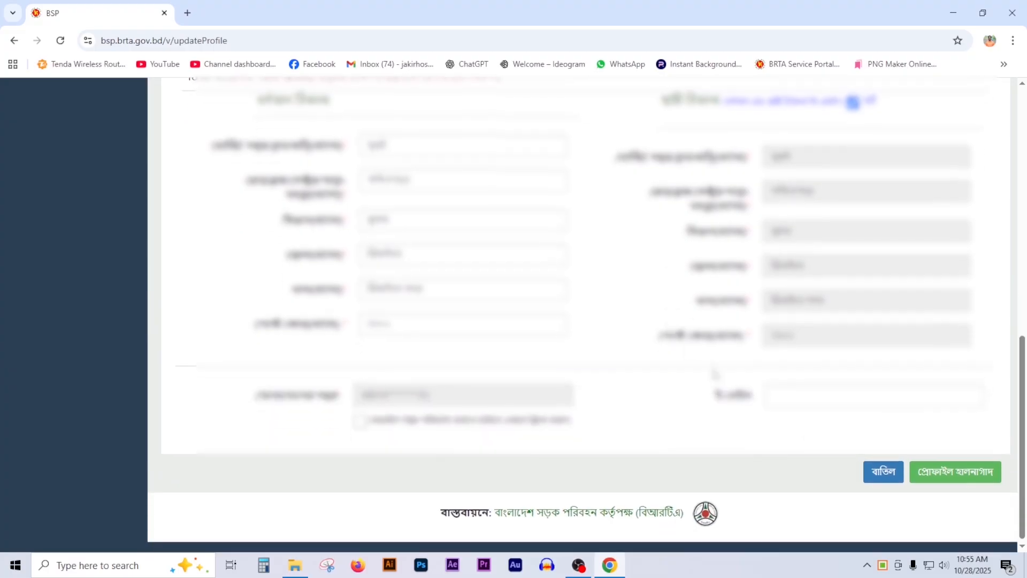
{"action": "left_click", "coordinate": [929, 484]}
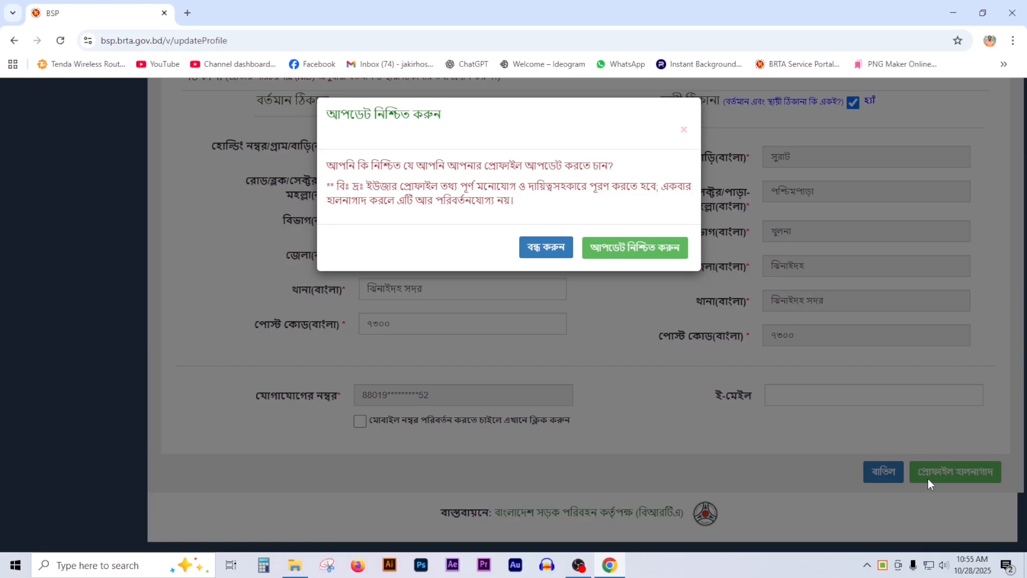
{"action": "left_click", "coordinate": [654, 247]}
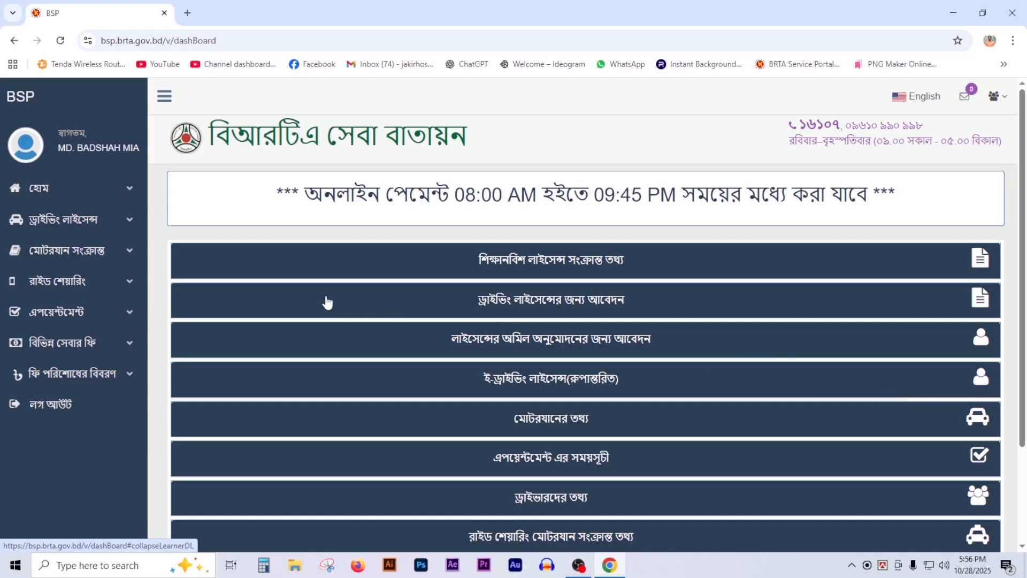
- Open the driving licence application from the sidebar, accept its prerequisites and pass the national ID step
{"action": "left_click", "coordinate": [64, 227]}
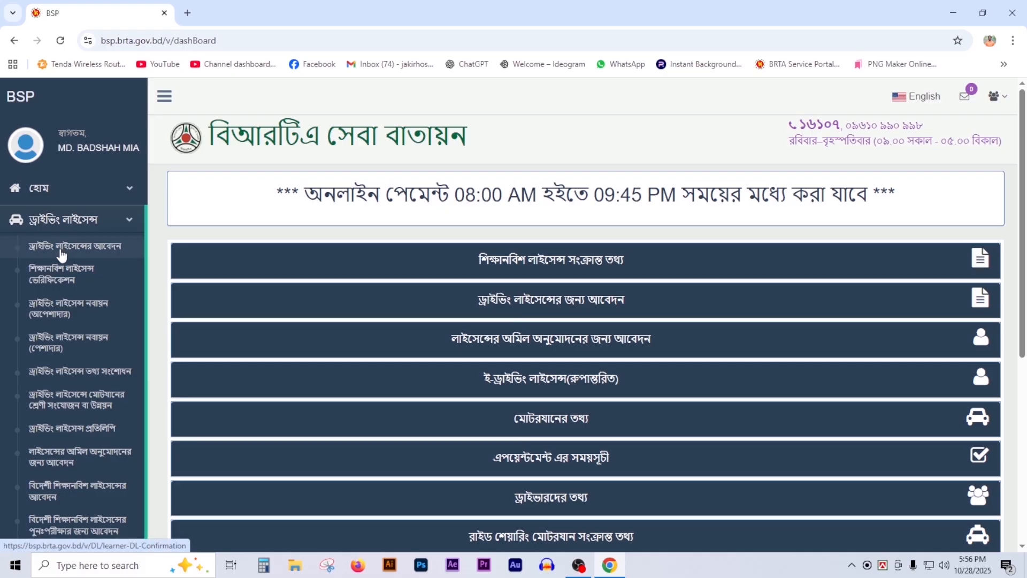
{"action": "left_click", "coordinate": [62, 250]}
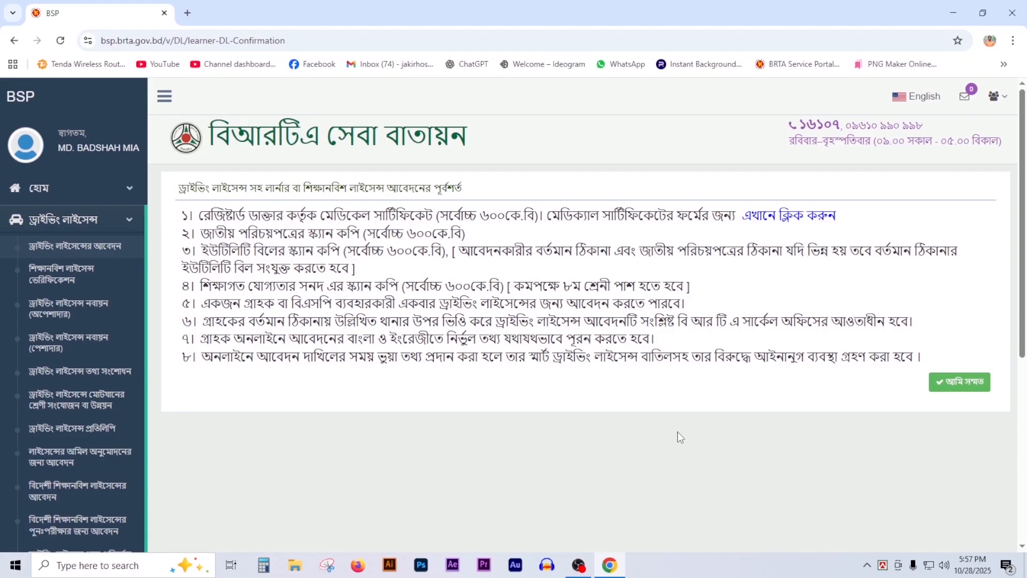
{"action": "left_click", "coordinate": [951, 384]}
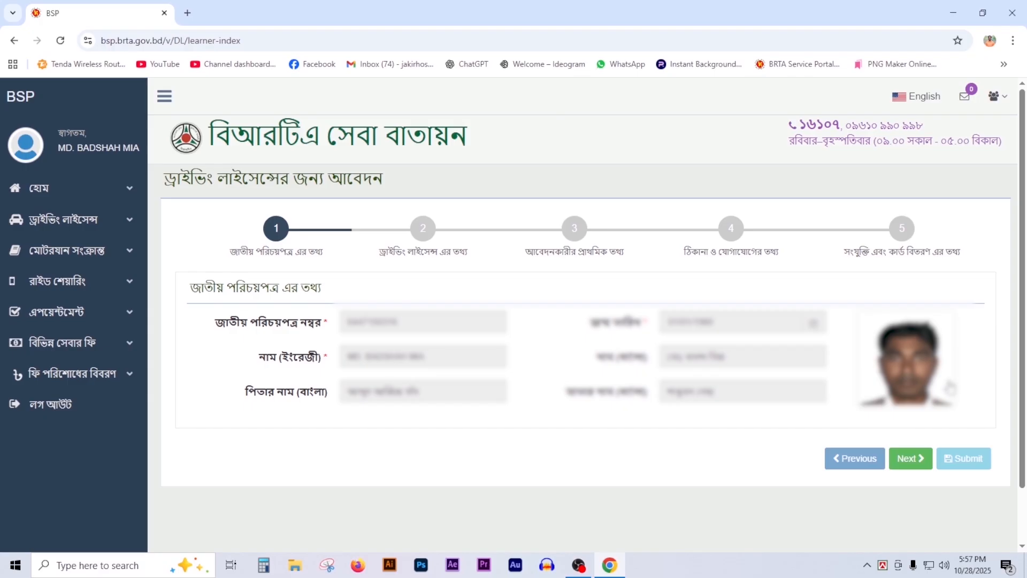
{"action": "left_click", "coordinate": [910, 459]}
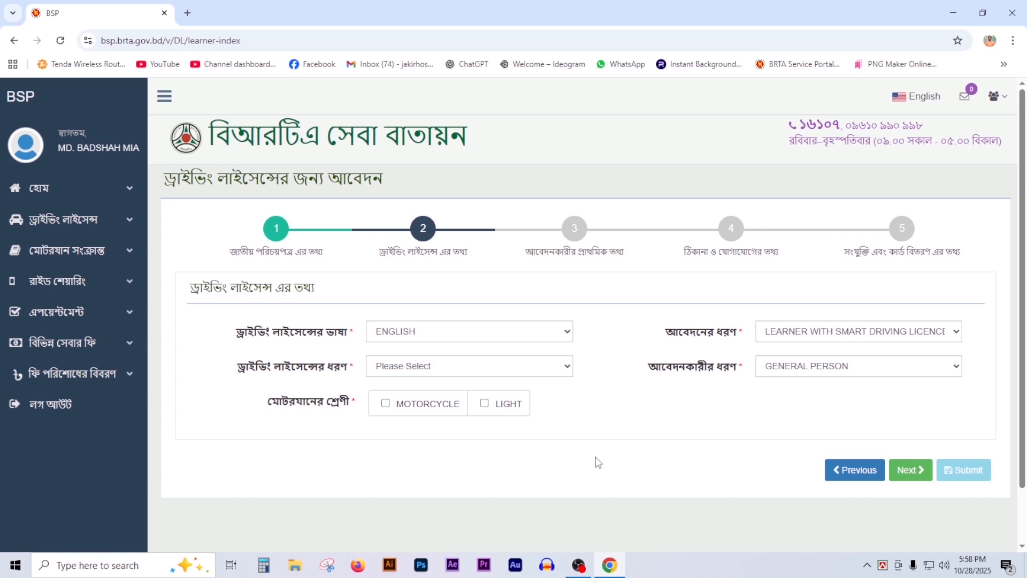
- Choose NON-PROFESSIONAL licence type with MOTORCYCLE and LIGHT vehicle classes, then save and continue
{"action": "left_click", "coordinate": [478, 367]}
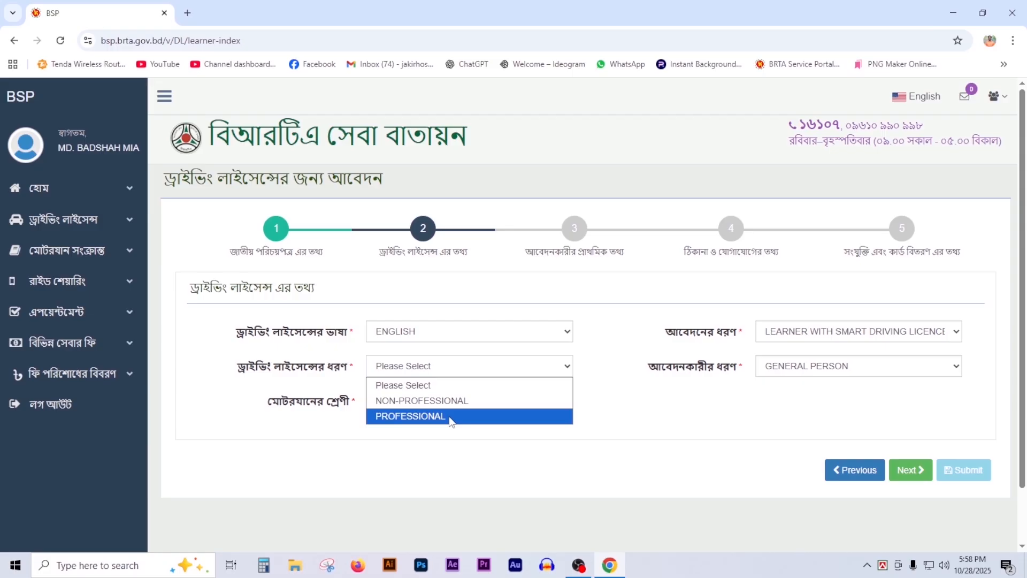
{"action": "left_click", "coordinate": [452, 401]}
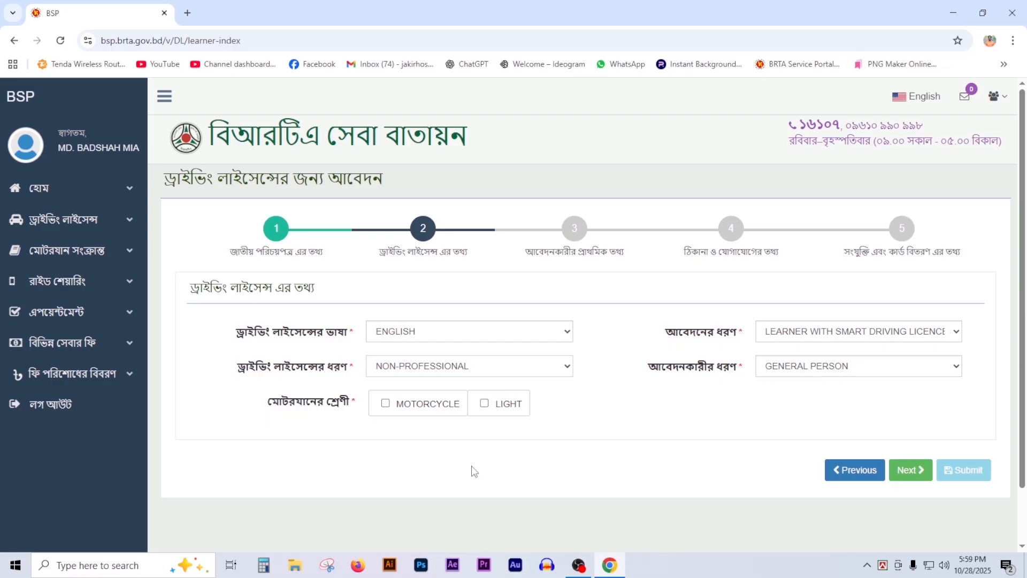
{"action": "left_click", "coordinate": [462, 367]}
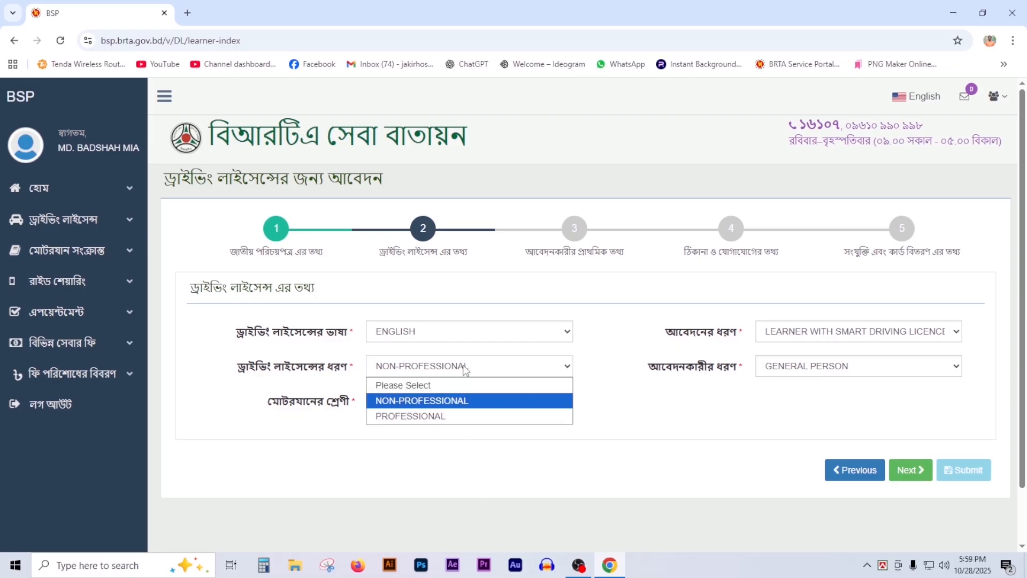
{"action": "left_click", "coordinate": [443, 419]}
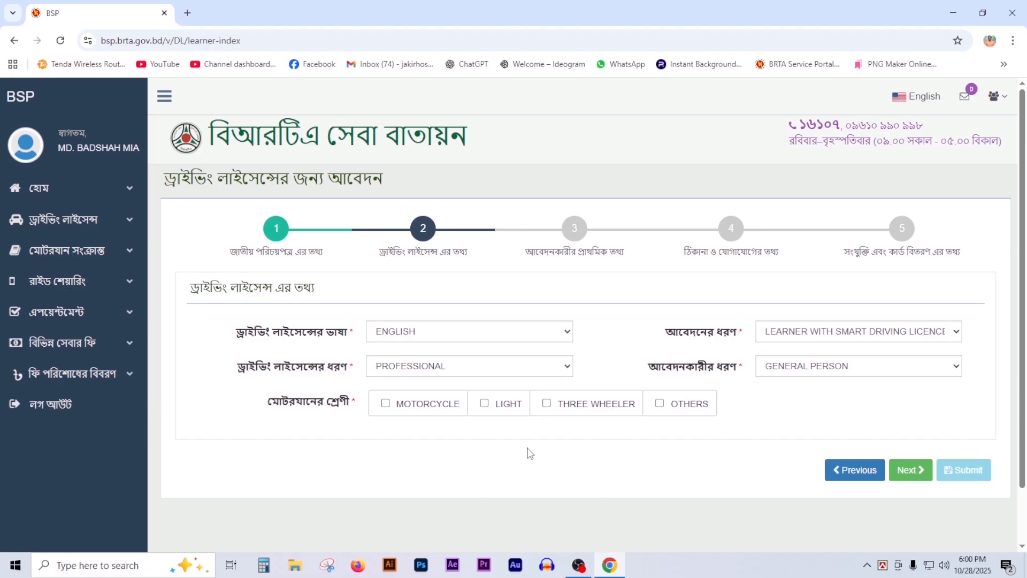
{"action": "left_click", "coordinate": [489, 364]}
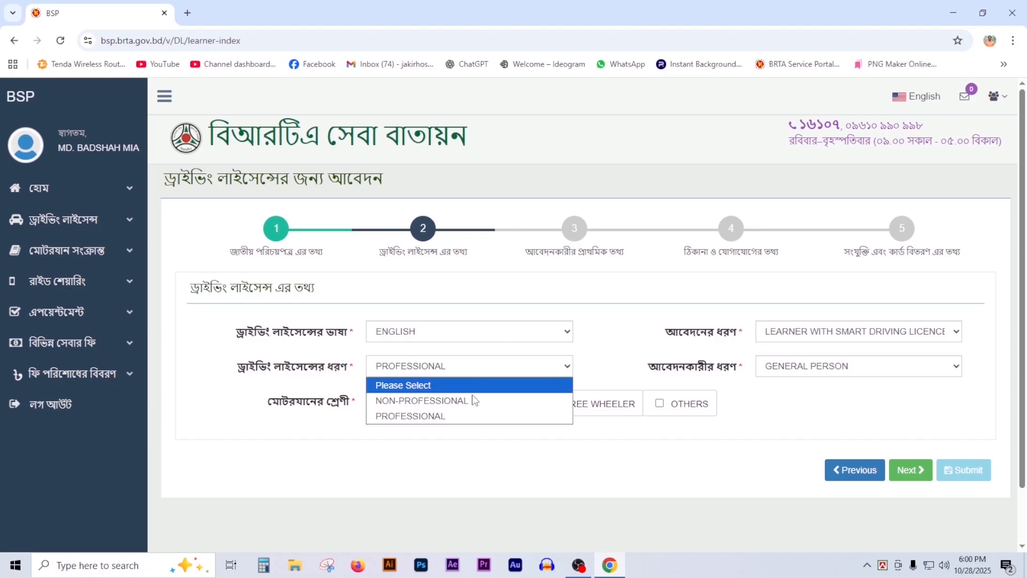
{"action": "left_click", "coordinate": [471, 401]}
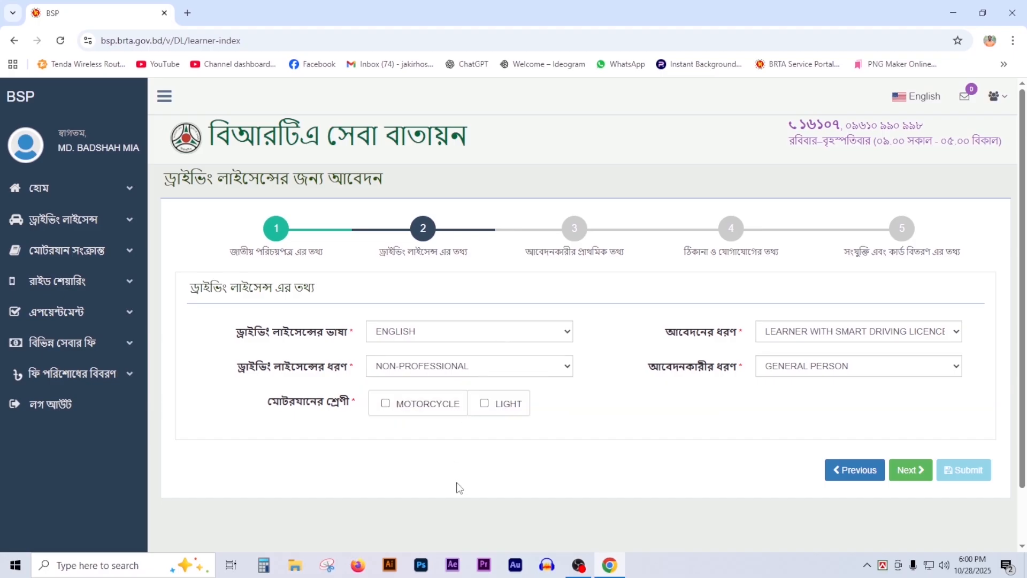
{"action": "left_click", "coordinate": [385, 406]}
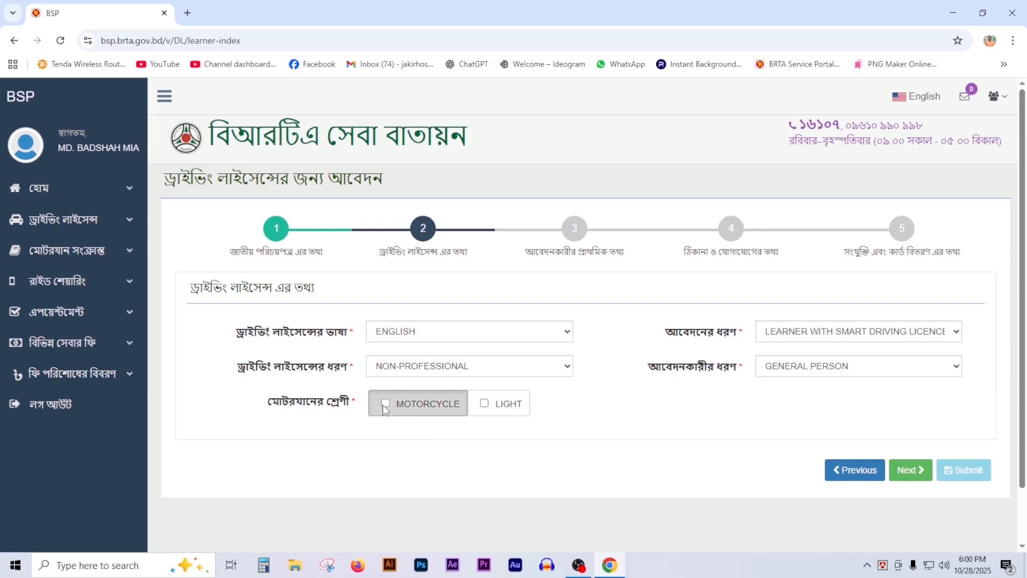
{"action": "left_click", "coordinate": [489, 412]}
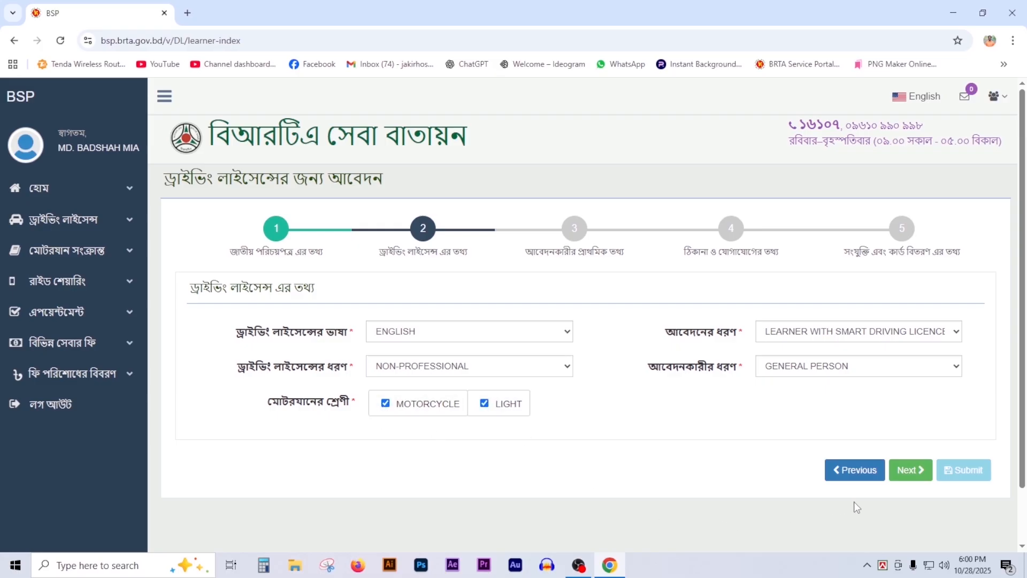
{"action": "left_click", "coordinate": [923, 480]}
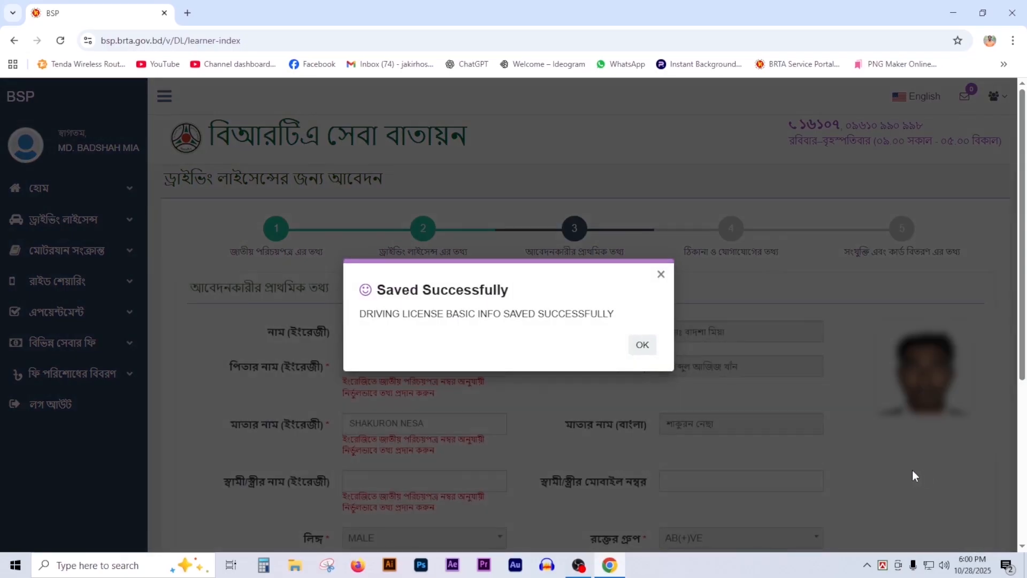
- Select SSC/EQUIVALENT education, SINGLE marital status and BUSINESS occupation, then save the applicant info
{"action": "left_click", "coordinate": [642, 346]}
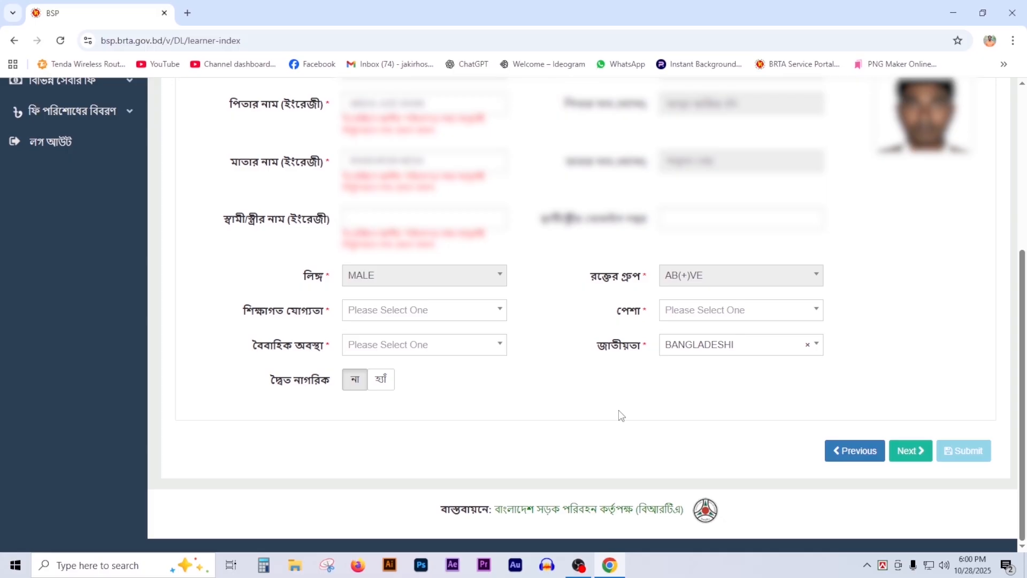
{"action": "left_click", "coordinate": [412, 315]}
{"action": "left_click", "coordinate": [410, 375]}
{"action": "left_click", "coordinate": [406, 347]}
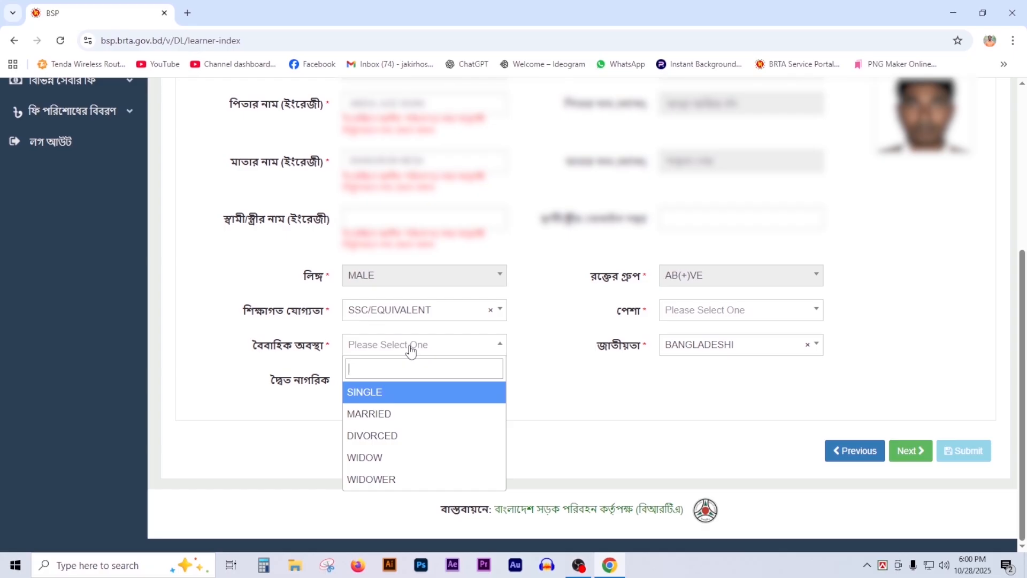
{"action": "left_click", "coordinate": [401, 393]}
{"action": "left_click", "coordinate": [742, 315]}
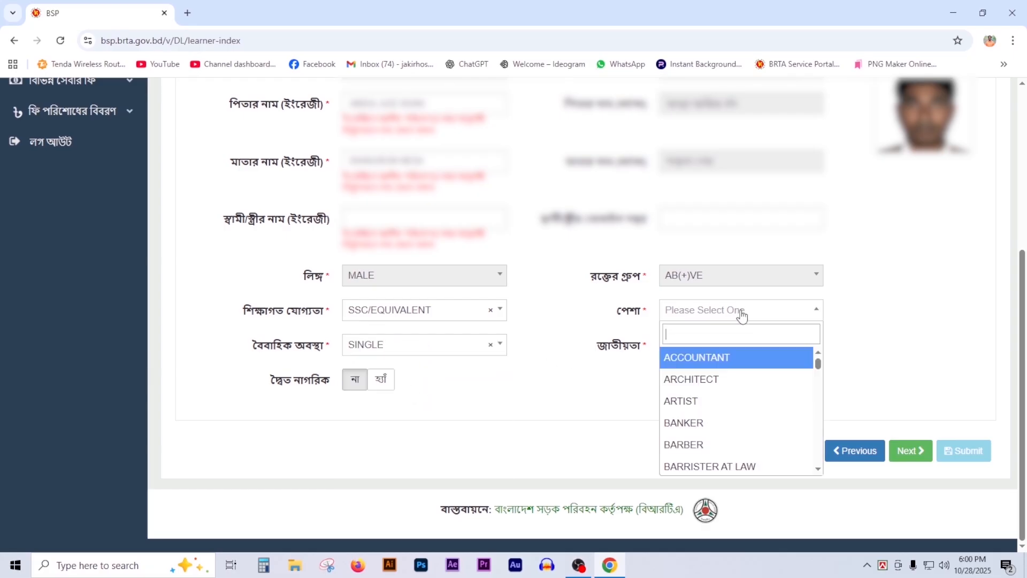
{"action": "type", "text": "bus"}
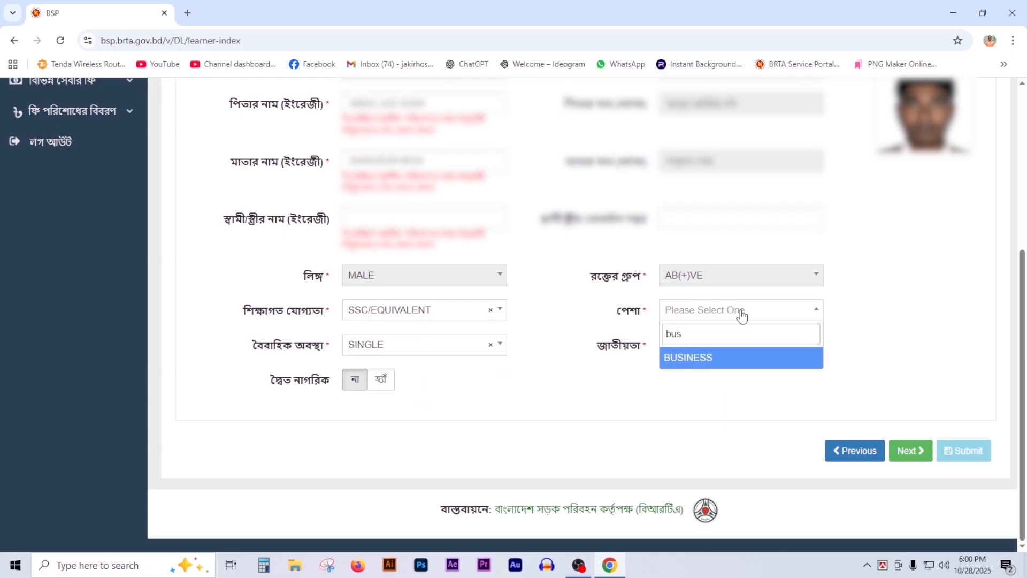
{"action": "left_click", "coordinate": [712, 364]}
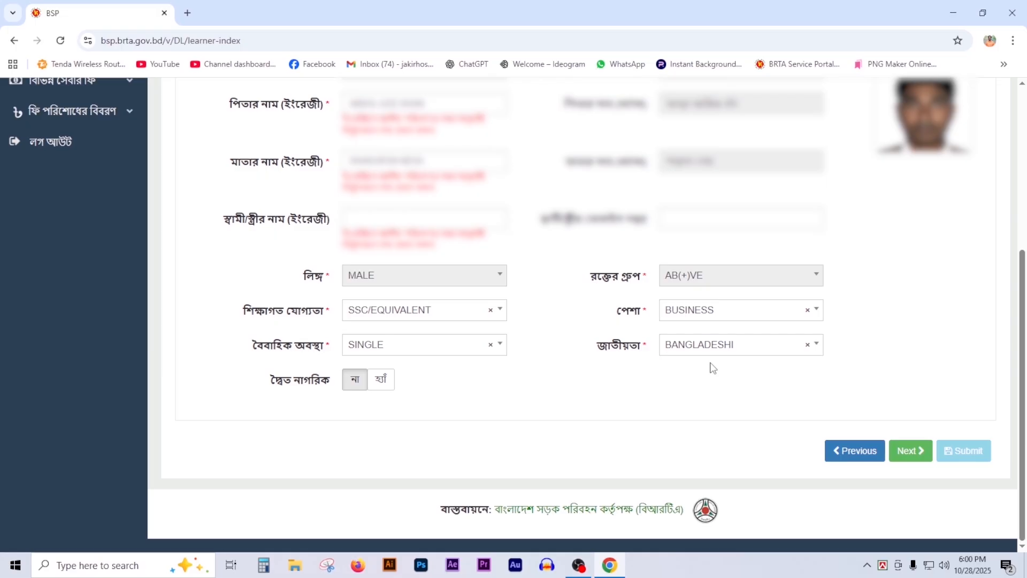
{"action": "left_click", "coordinate": [913, 459]}
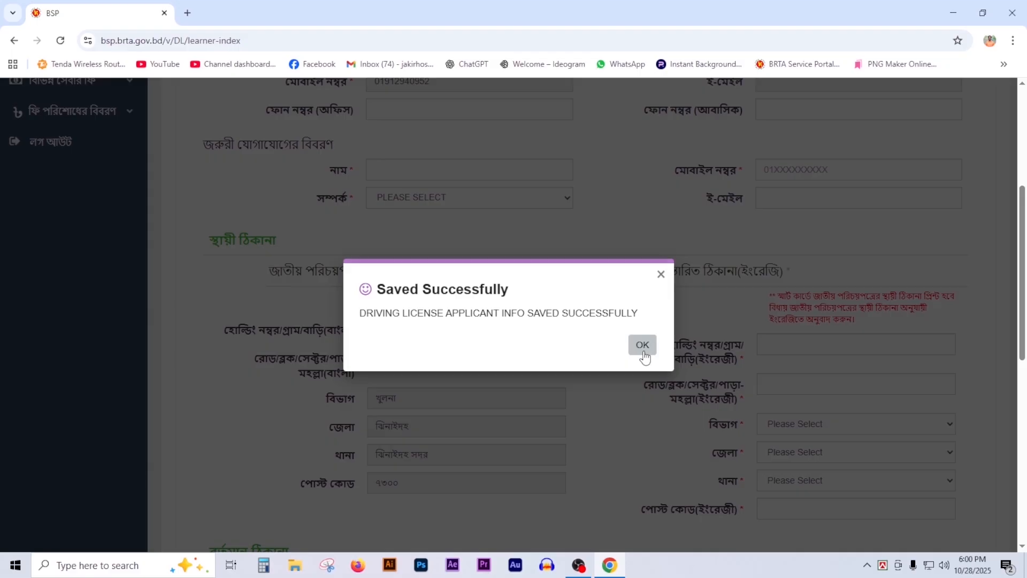
{"action": "left_click", "coordinate": [643, 357]}
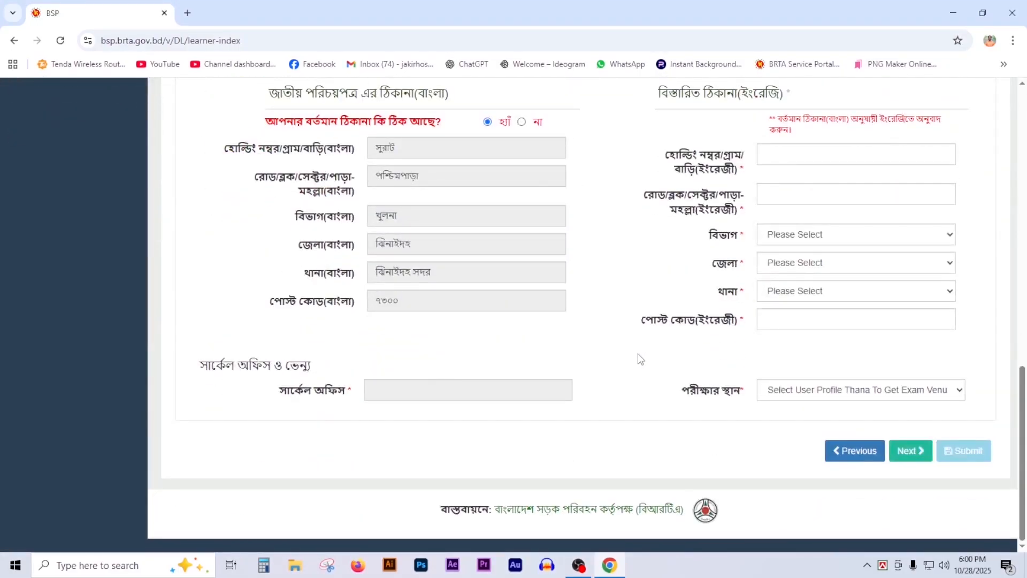
- Enter the emergency contact's full name and mobile number, and set the relationship to FATHER
{"action": "scroll", "coordinate": [642, 362], "scroll_direction": "up", "scroll_amount": 1}
{"action": "scroll", "coordinate": [641, 362], "scroll_direction": "up", "scroll_amount": 10}
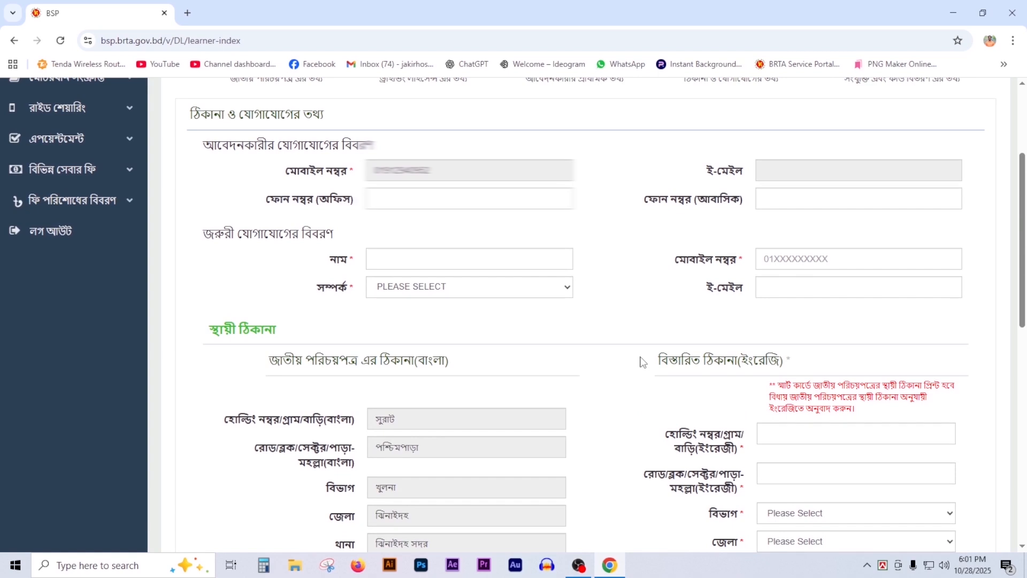
{"action": "left_click", "coordinate": [405, 261]}
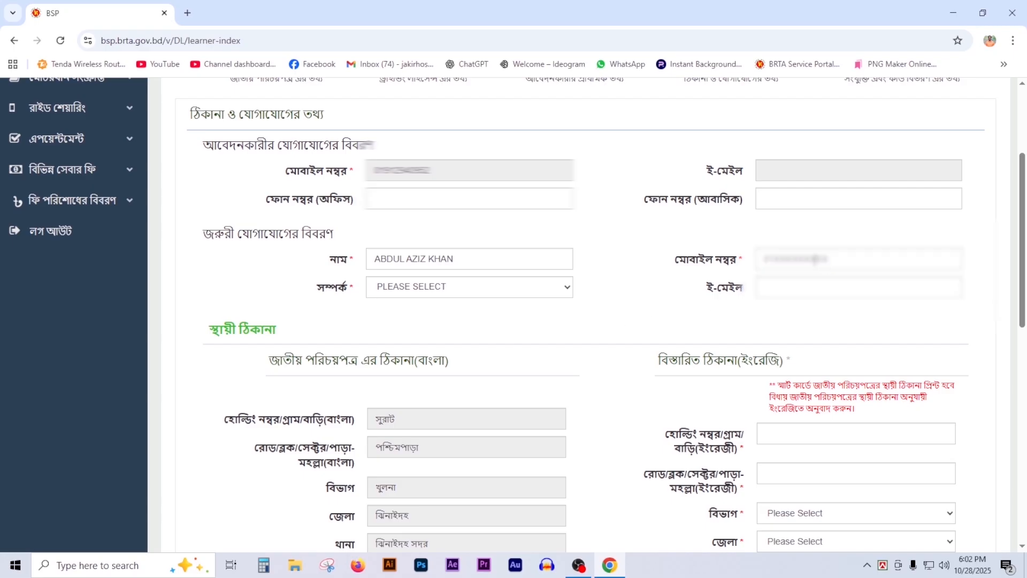
{"action": "left_click", "coordinate": [442, 287]}
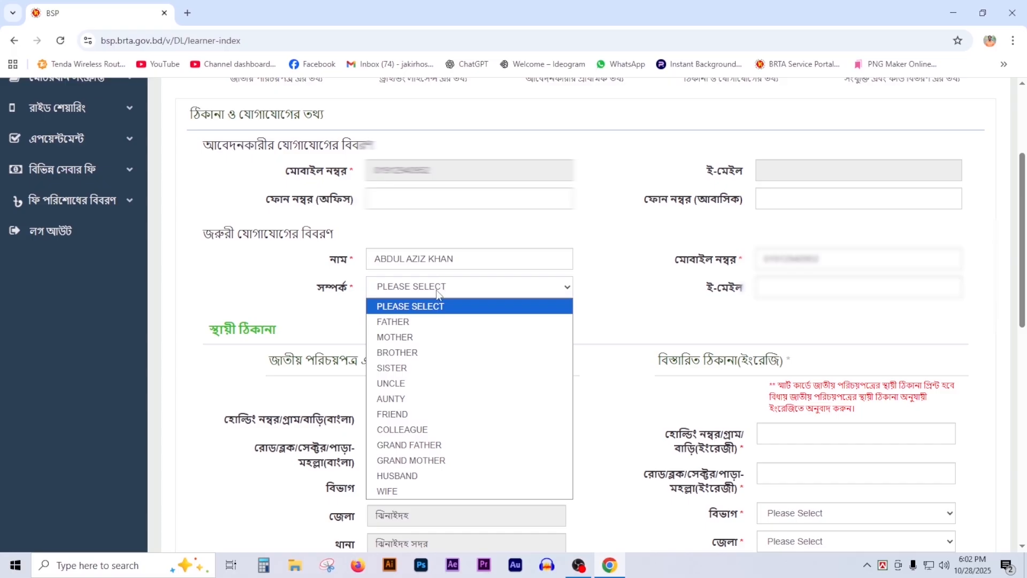
{"action": "left_click", "coordinate": [426, 323]}
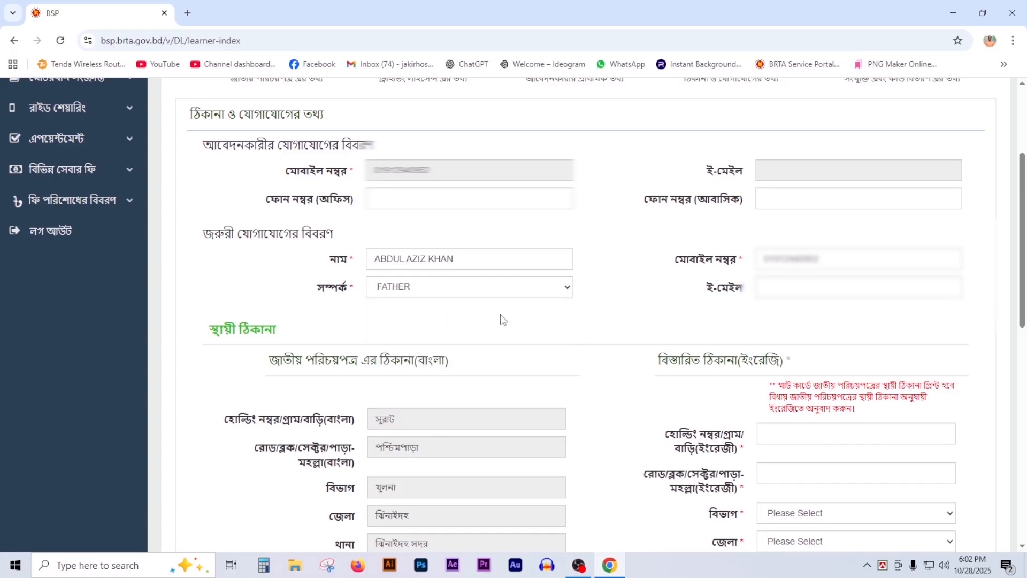
{"action": "scroll", "coordinate": [523, 309], "scroll_direction": "down", "scroll_amount": 3}
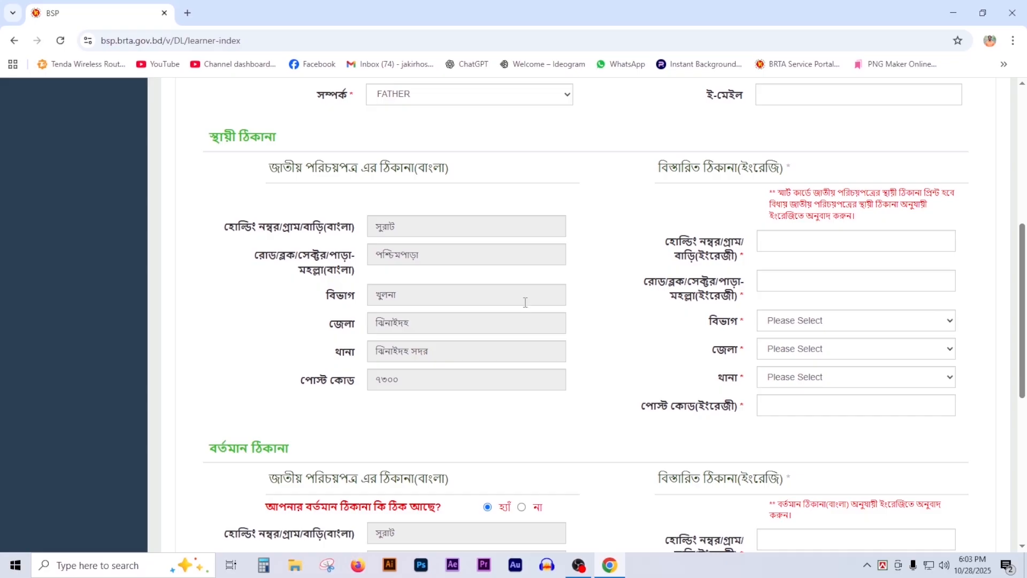
- Fill the permanent address: holding and road, KHULNA, JHENIDAH, JHENAIDAH SADAR, post code 7300
{"action": "left_click", "coordinate": [805, 235]}
{"action": "key", "text": "Tab"}
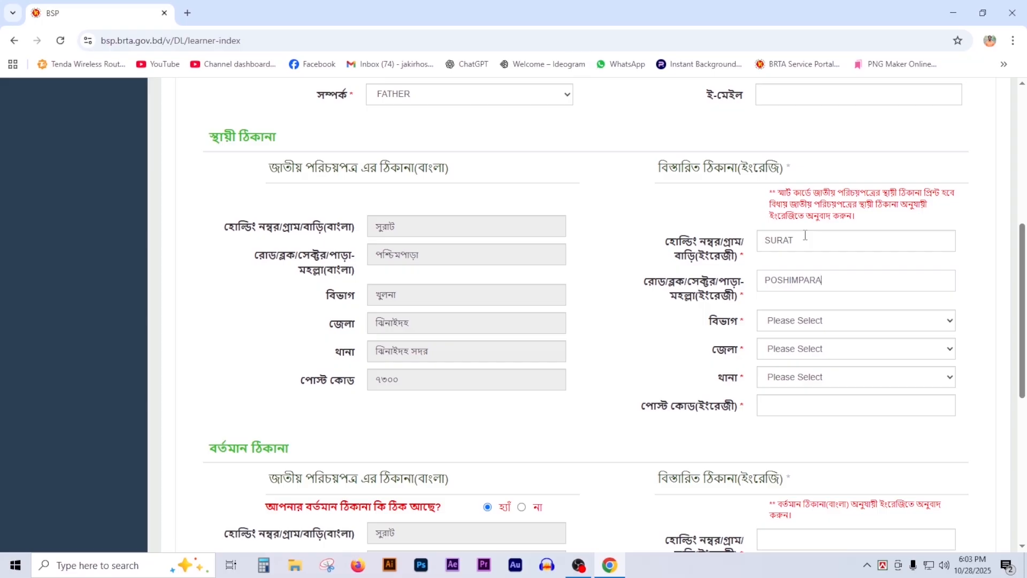
{"action": "left_click", "coordinate": [813, 327]}
{"action": "left_click", "coordinate": [814, 401]}
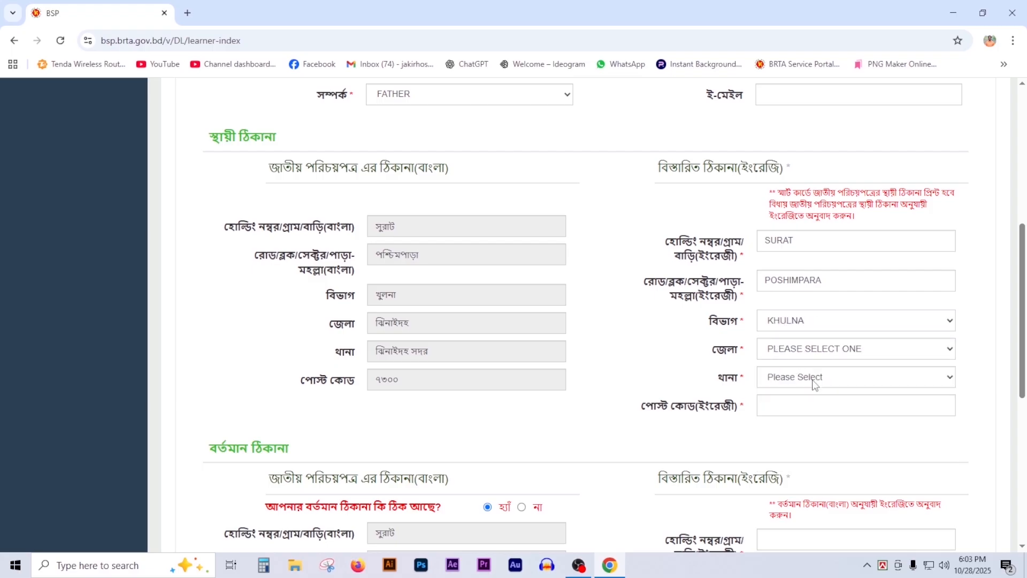
{"action": "left_click", "coordinate": [819, 353]}
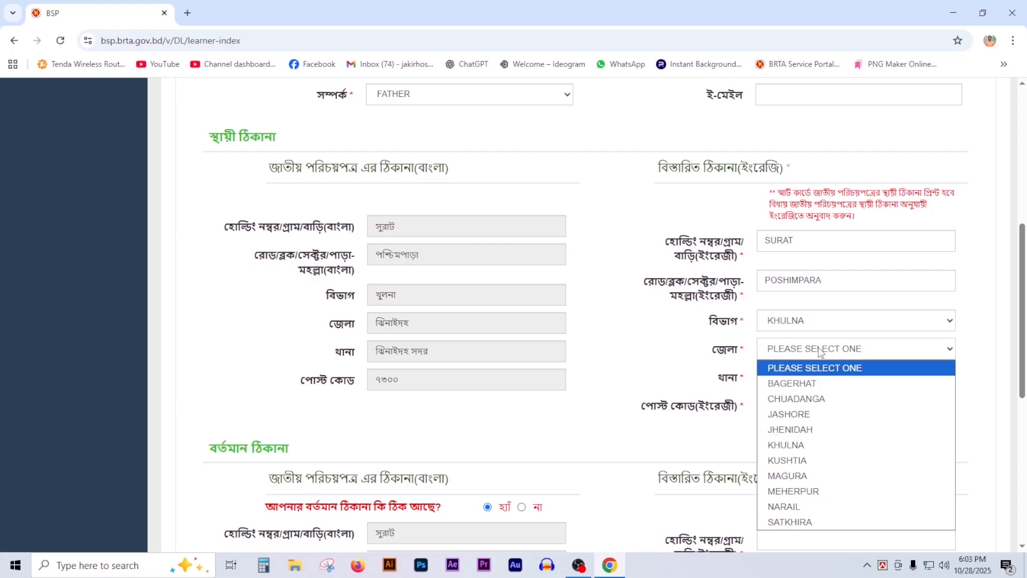
{"action": "left_click", "coordinate": [824, 427]}
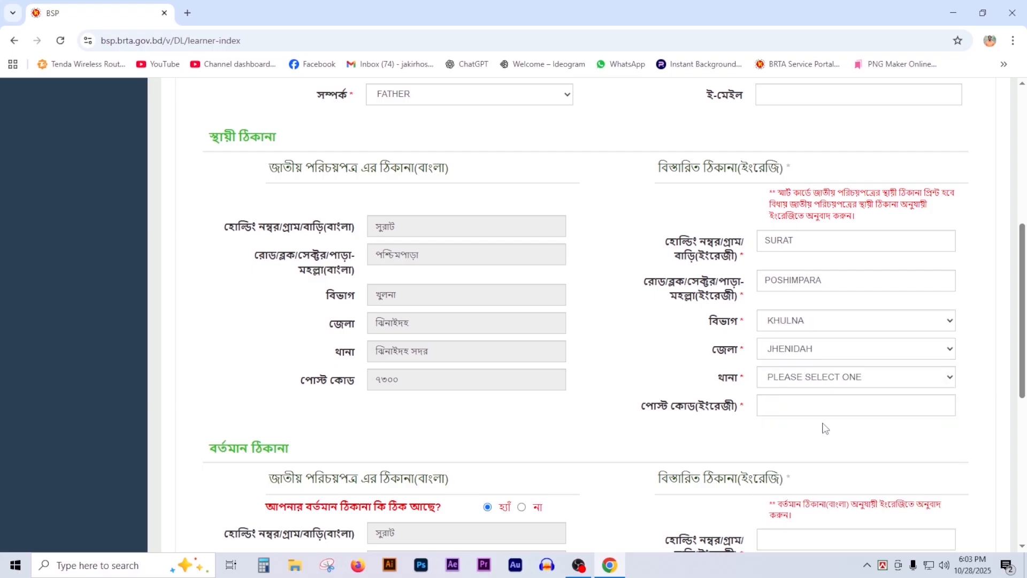
{"action": "left_click", "coordinate": [828, 379]}
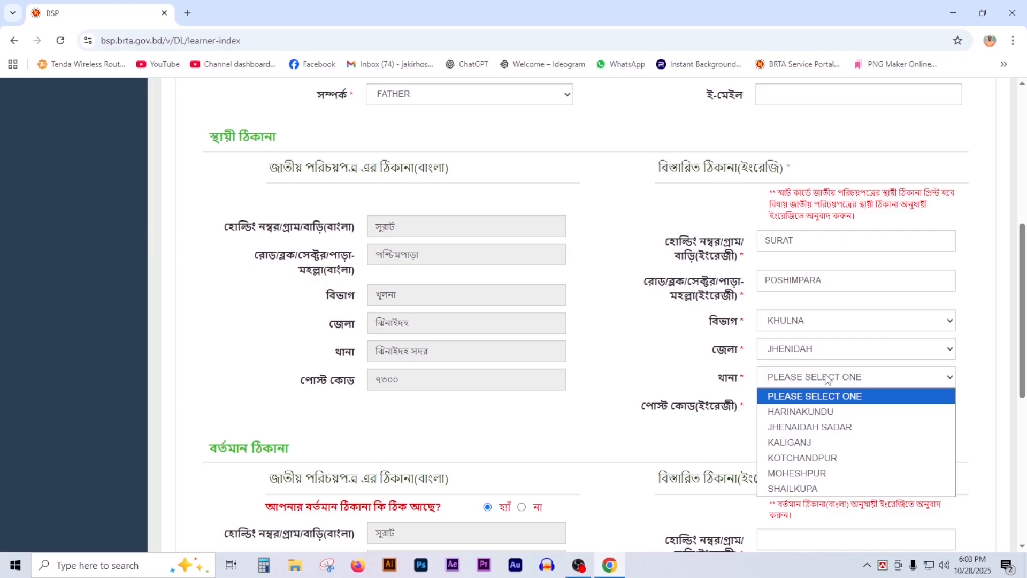
{"action": "left_click", "coordinate": [813, 428]}
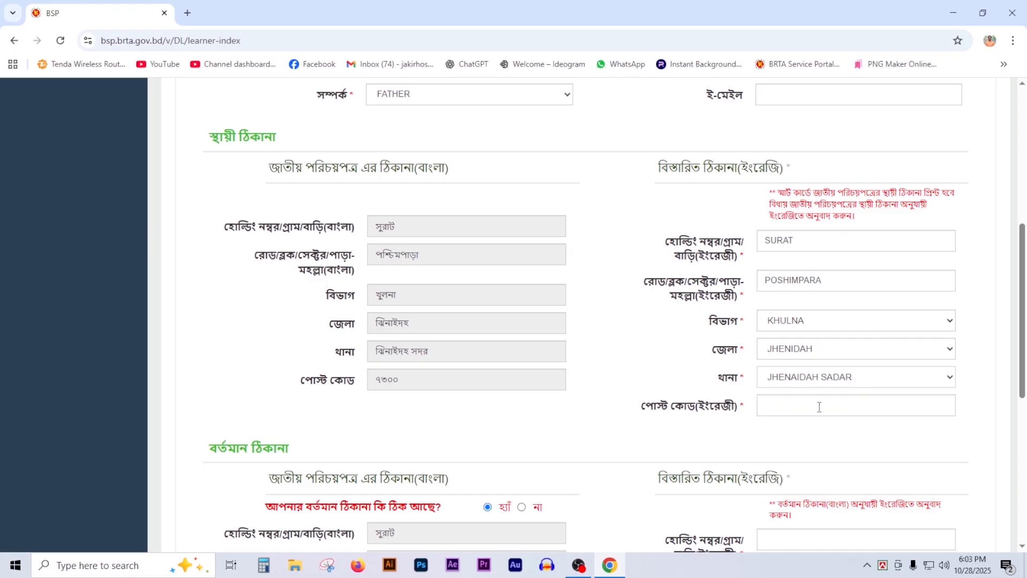
{"action": "left_click", "coordinate": [819, 406]}
{"action": "type", "text": "7300"}
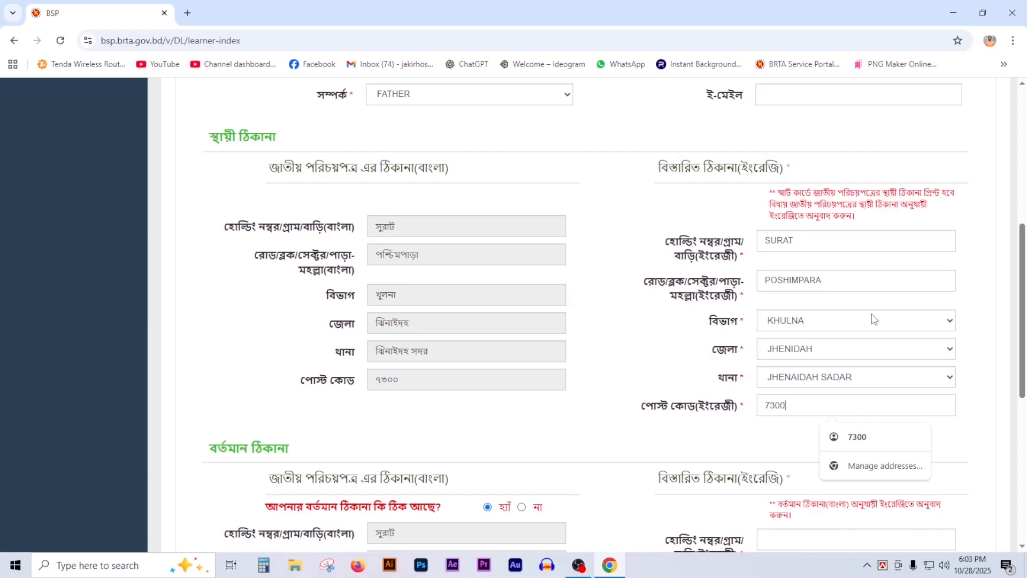
{"action": "left_click", "coordinate": [755, 448]}
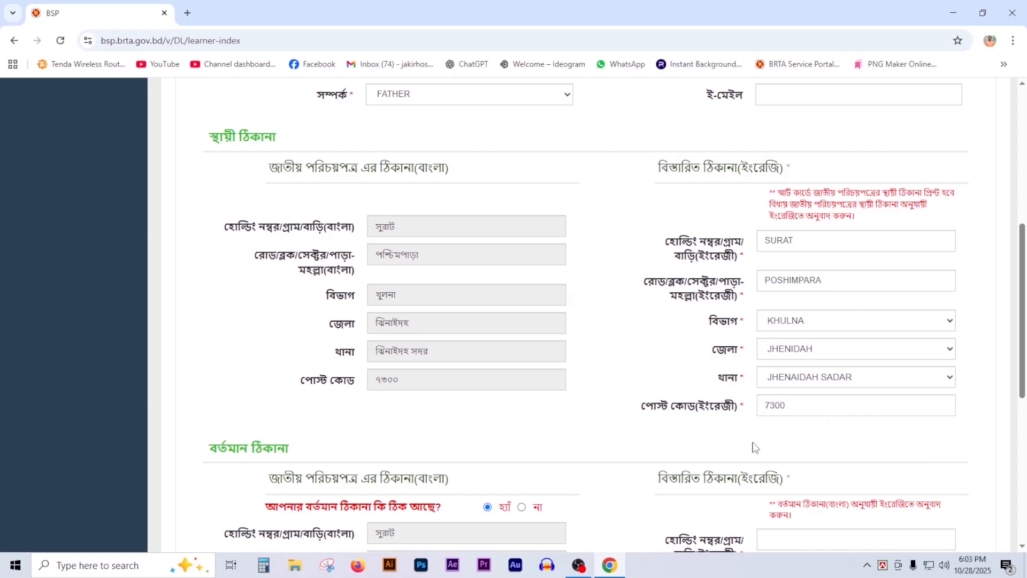
{"action": "scroll", "coordinate": [755, 447], "scroll_direction": "down", "scroll_amount": 5}
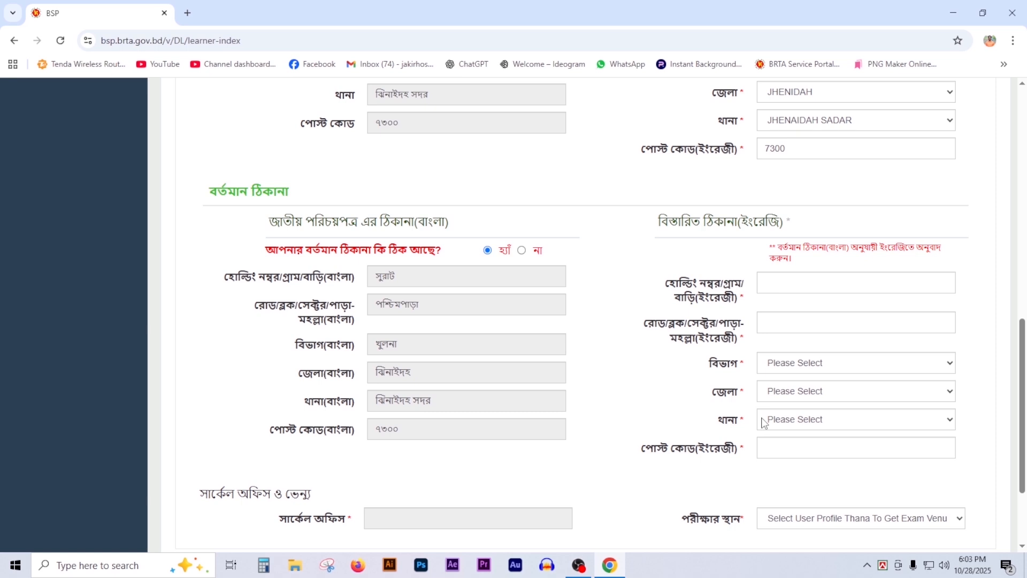
- Fill the present address: holding number, KHULNA, JHENIDAH, JHENAIDAH SADAR, post code 7300
{"action": "left_click", "coordinate": [786, 290]}
{"action": "left_click", "coordinate": [816, 369]}
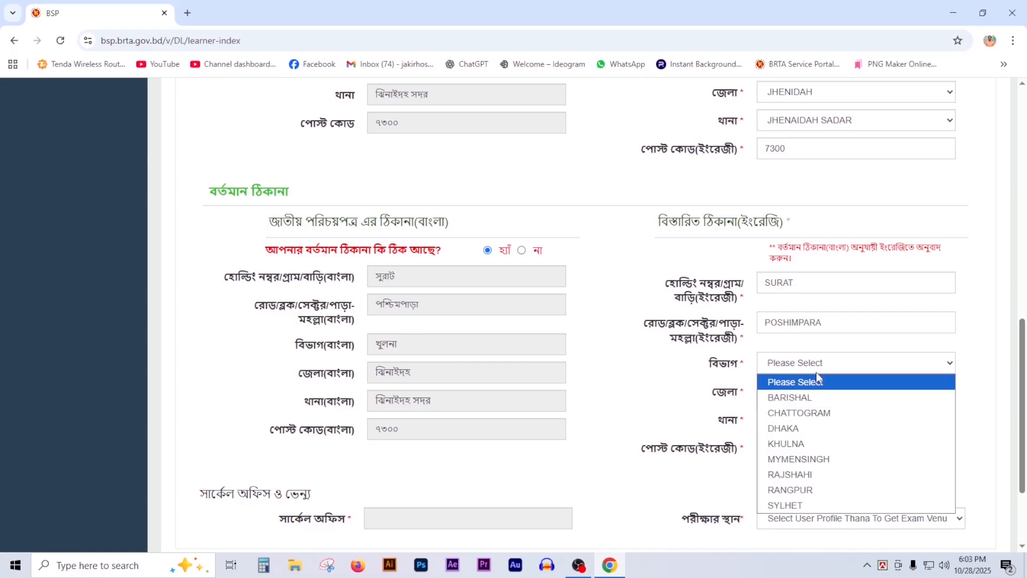
{"action": "left_click", "coordinate": [809, 440]}
{"action": "left_click", "coordinate": [816, 421]}
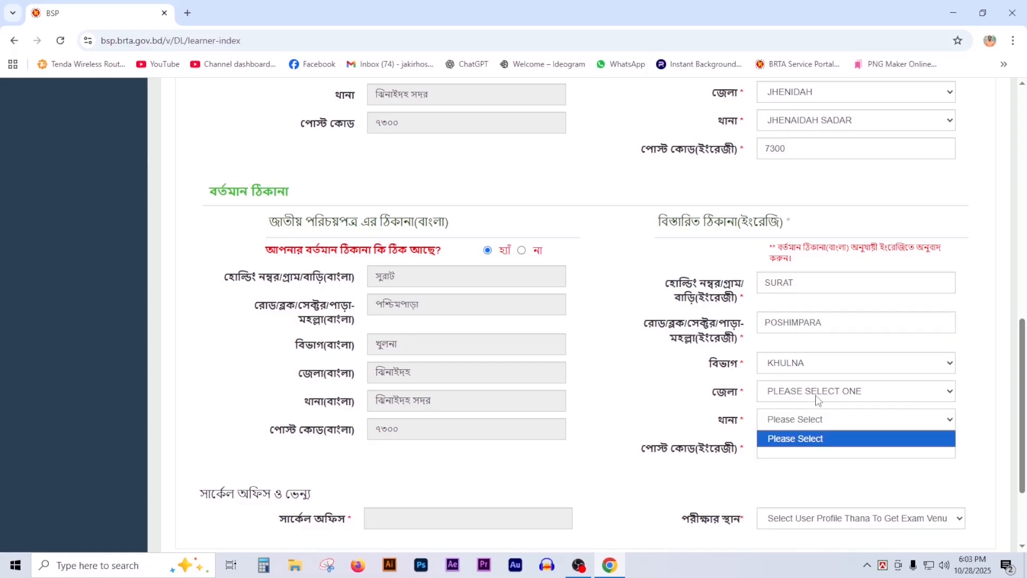
{"action": "left_click", "coordinate": [816, 398]}
{"action": "left_click", "coordinate": [810, 281]}
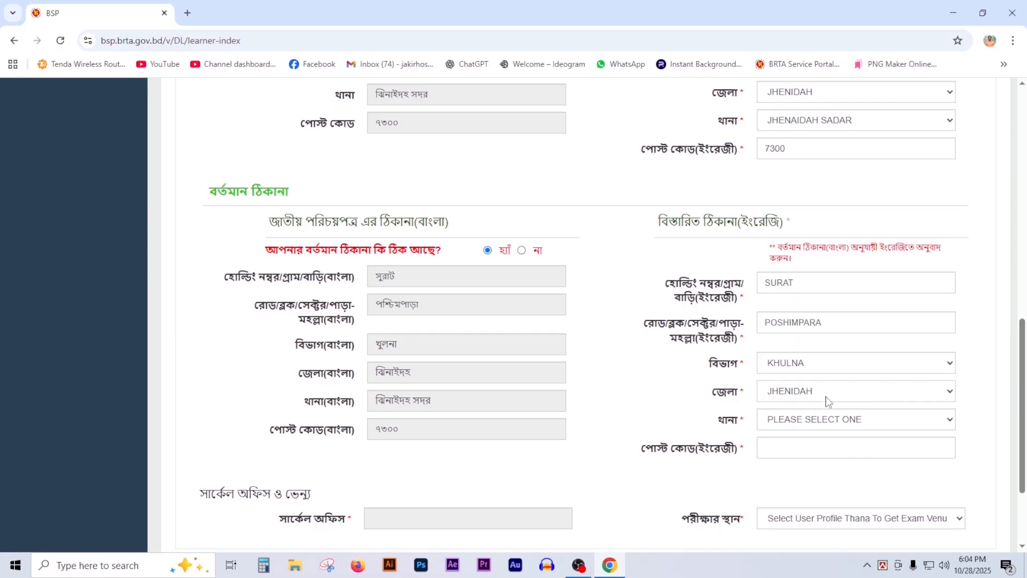
{"action": "left_click", "coordinate": [834, 419]}
{"action": "left_click", "coordinate": [840, 471]}
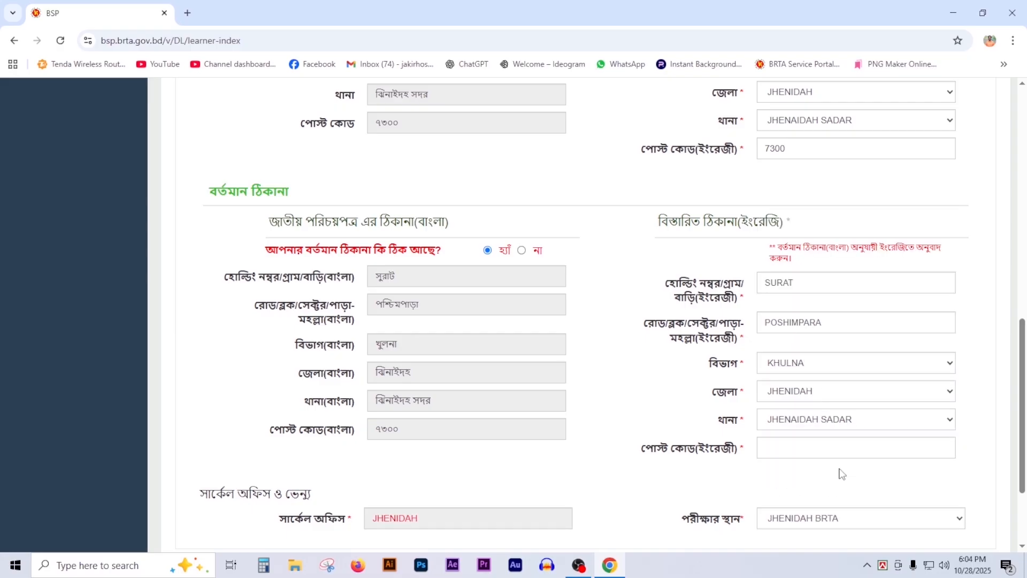
{"action": "left_click", "coordinate": [803, 445]}
{"action": "type", "text": "7"}
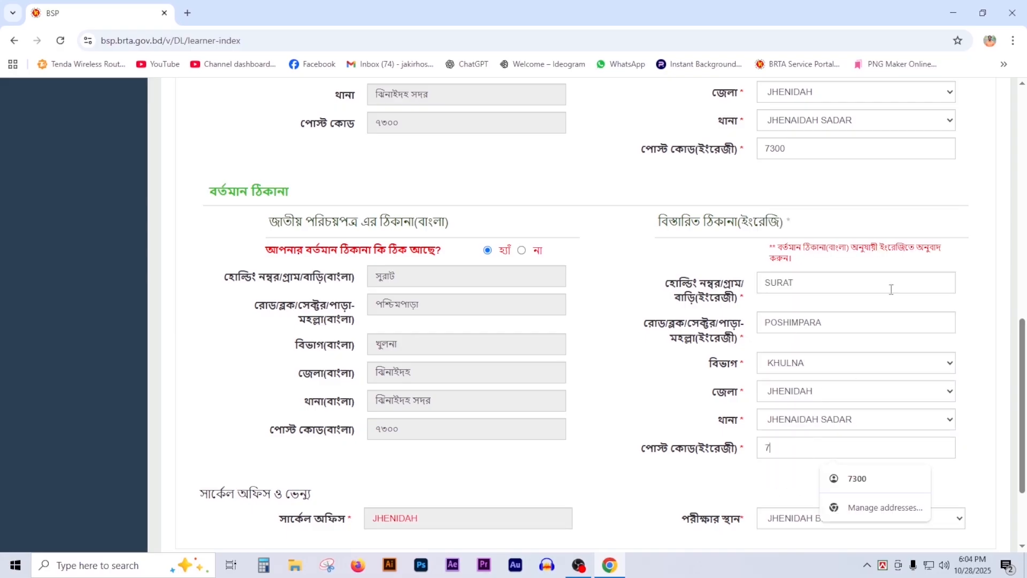
{"action": "type", "text": "300"}
{"action": "left_click", "coordinate": [737, 490]}
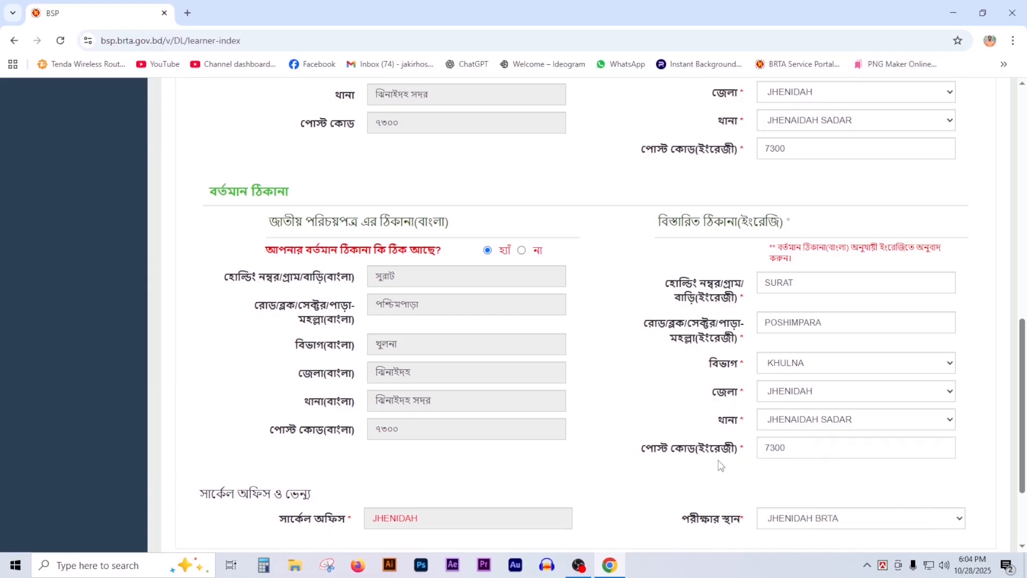
- Save the address details and proceed to the attachments step
{"action": "scroll", "coordinate": [704, 461], "scroll_direction": "up", "scroll_amount": 5}
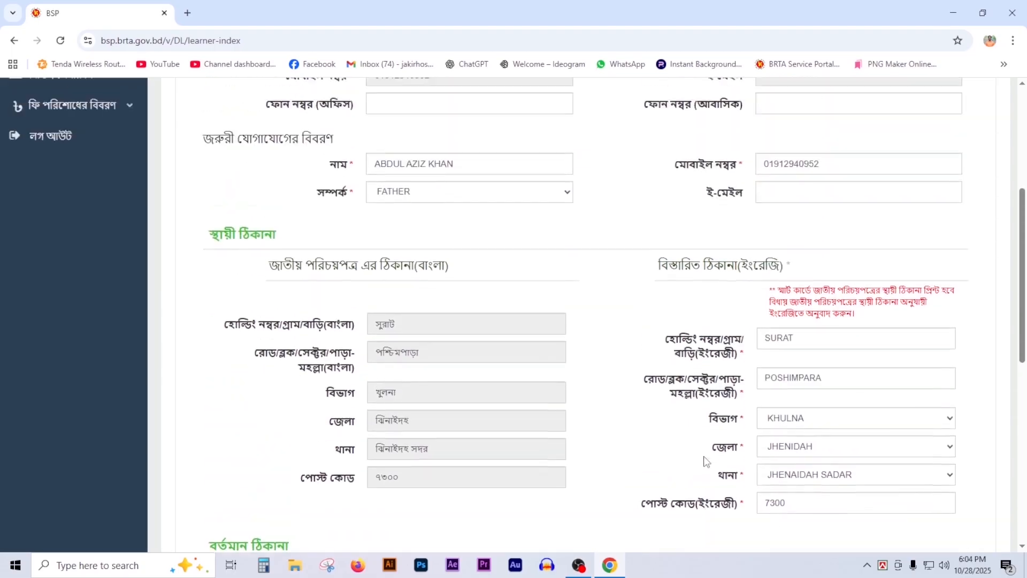
{"action": "scroll", "coordinate": [704, 461], "scroll_direction": "up", "scroll_amount": 3}
{"action": "scroll", "coordinate": [705, 458], "scroll_direction": "down", "scroll_amount": 3}
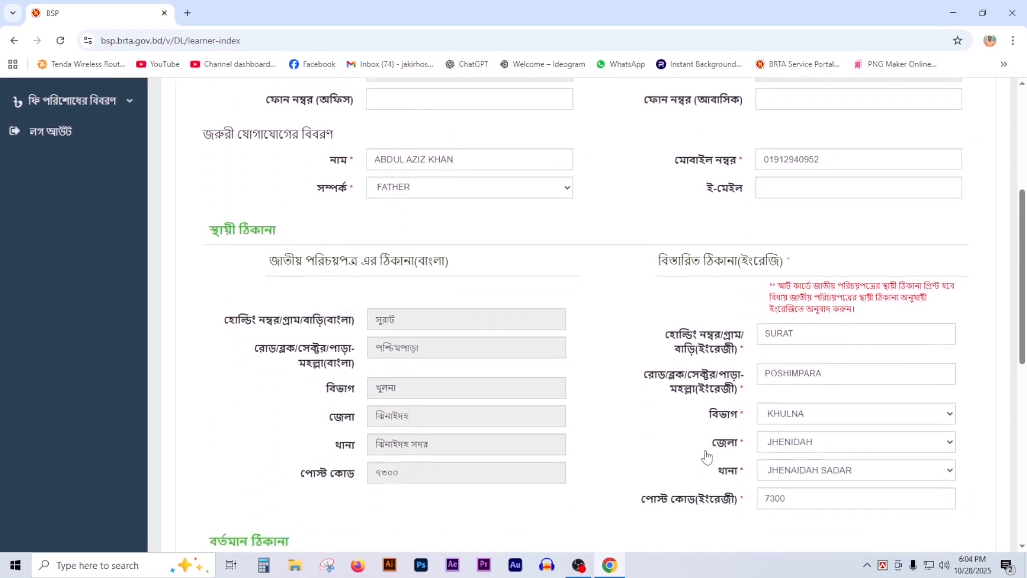
{"action": "scroll", "coordinate": [706, 455], "scroll_direction": "down", "scroll_amount": 8}
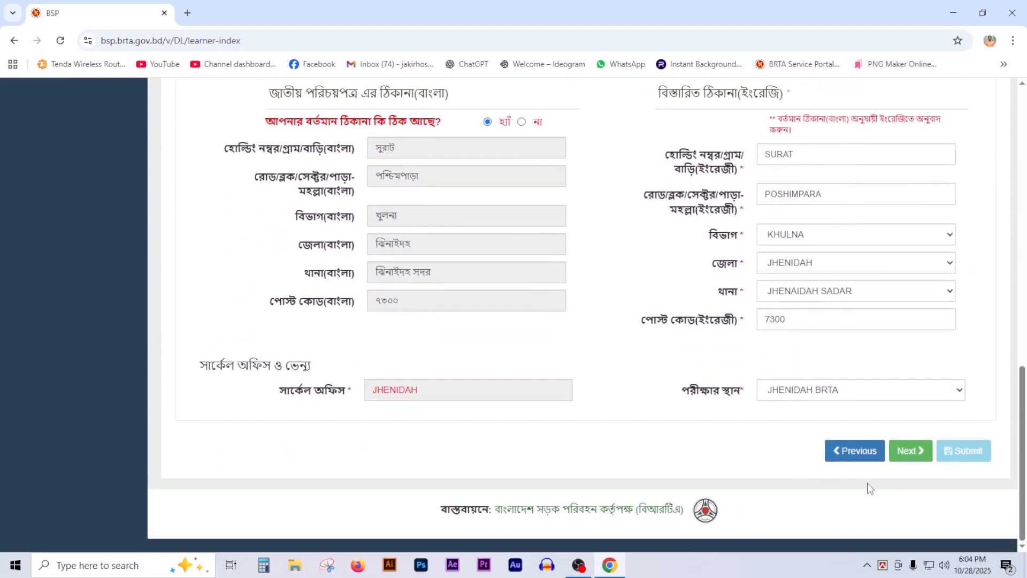
{"action": "left_click", "coordinate": [908, 451]}
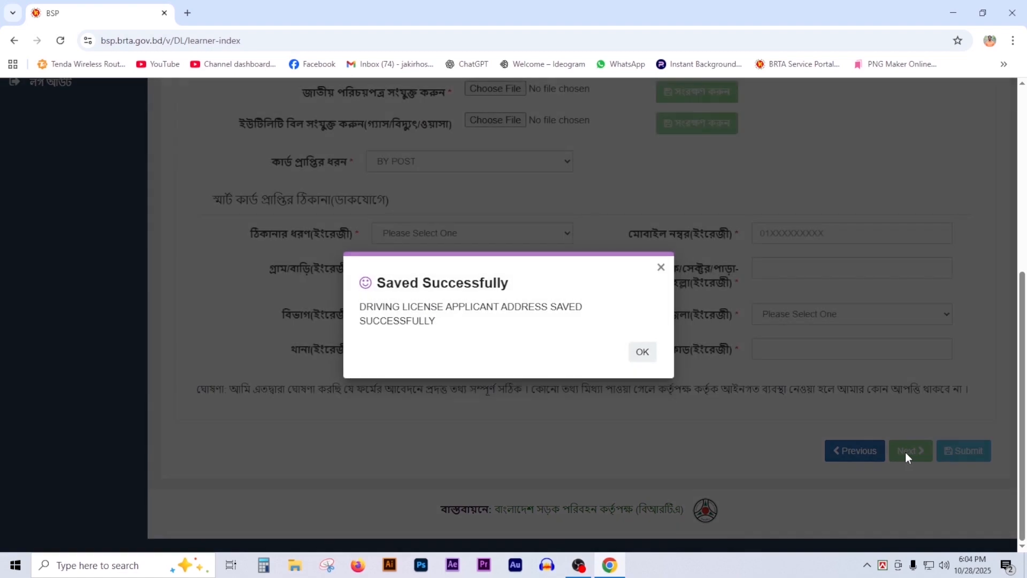
- Upload and save the MC medical certificate and CERTIFICATE educational certificate images
{"action": "left_click", "coordinate": [643, 353]}
{"action": "scroll", "coordinate": [644, 407], "scroll_direction": "up", "scroll_amount": 3}
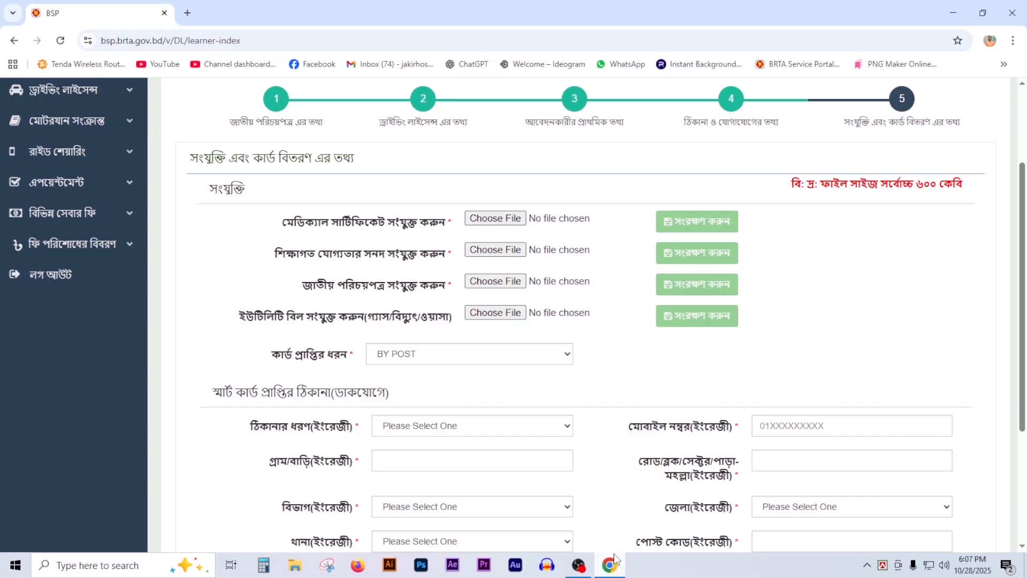
{"action": "left_click", "coordinate": [487, 222]}
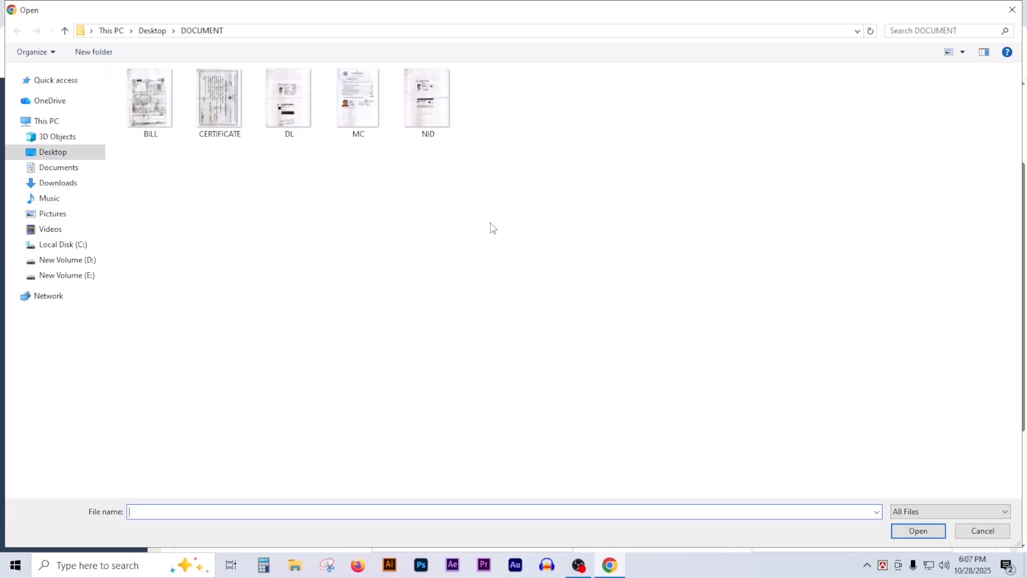
{"action": "double_click", "coordinate": [370, 119]}
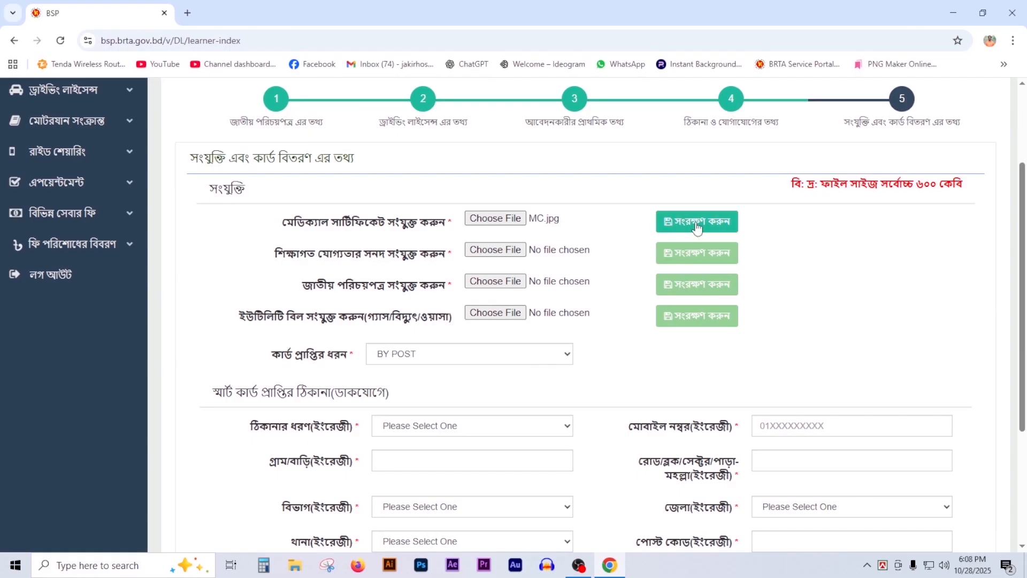
{"action": "left_click", "coordinate": [696, 225]}
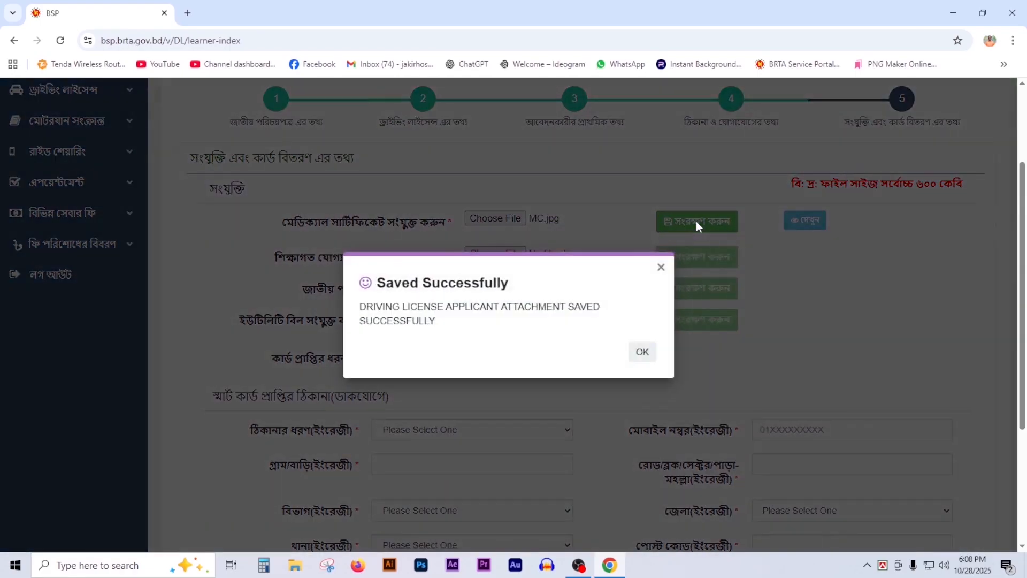
{"action": "left_click", "coordinate": [644, 357]}
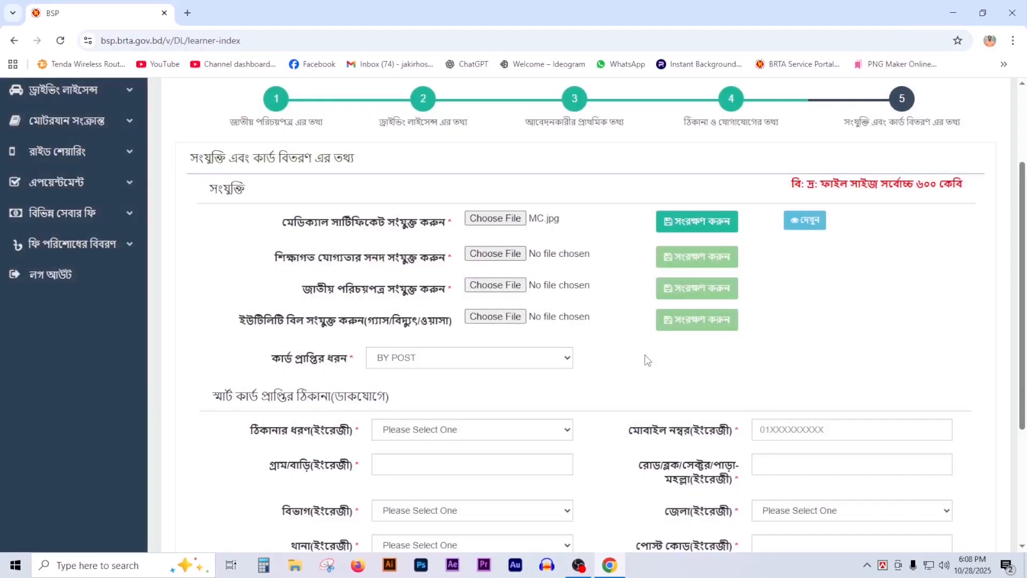
{"action": "left_click", "coordinate": [494, 255]}
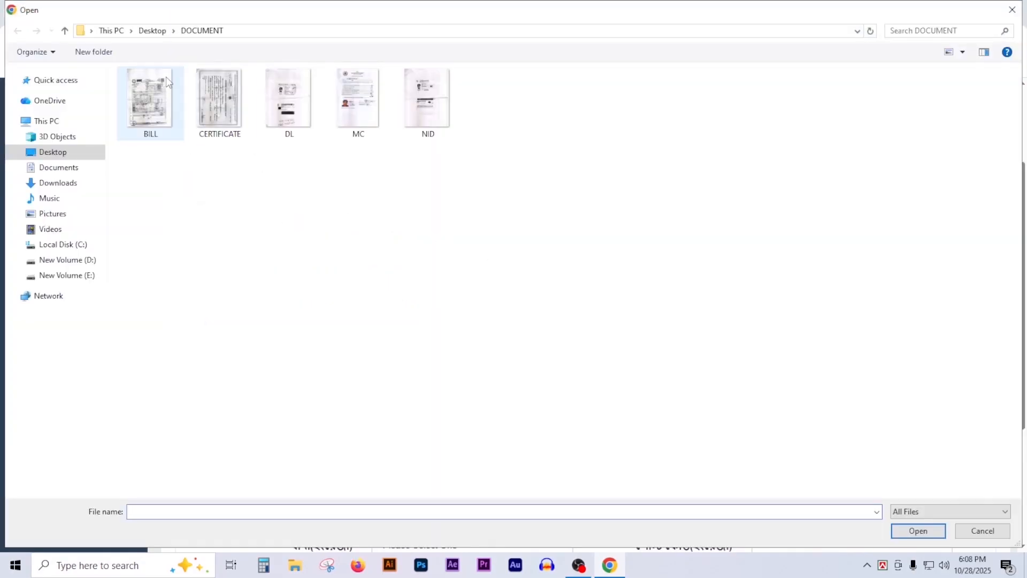
{"action": "double_click", "coordinate": [211, 101]}
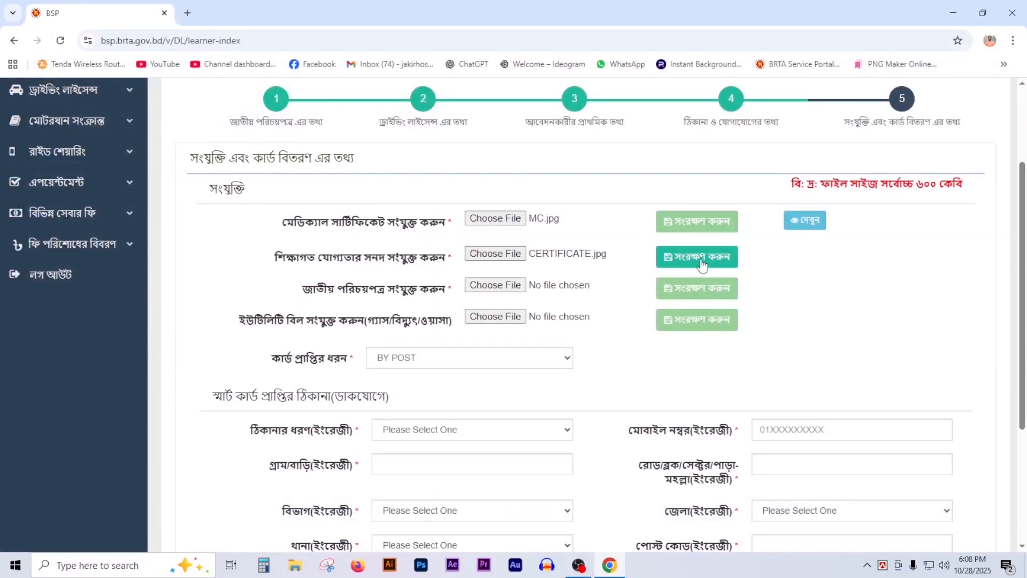
{"action": "left_click", "coordinate": [701, 259]}
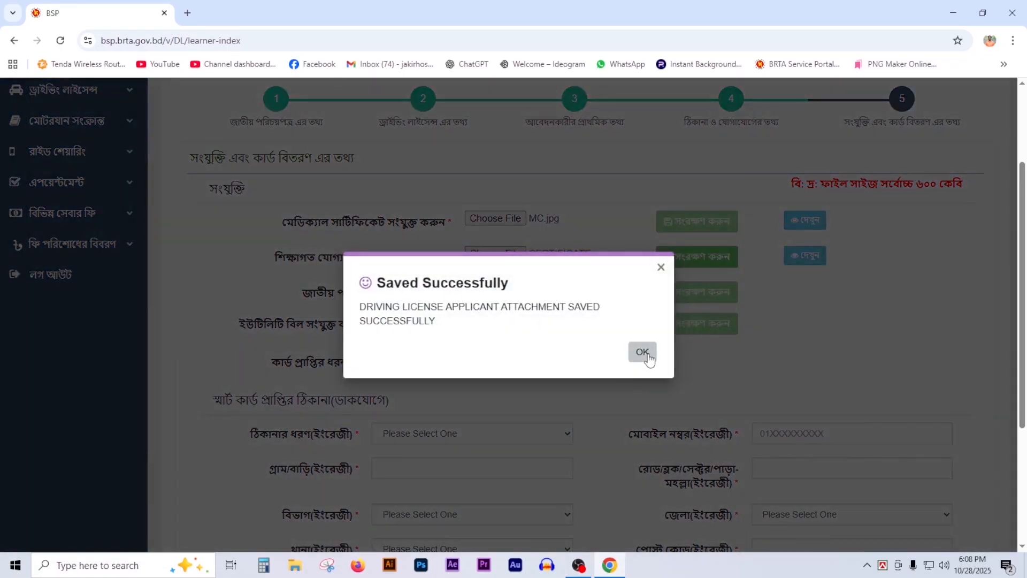
{"action": "left_click", "coordinate": [642, 353]}
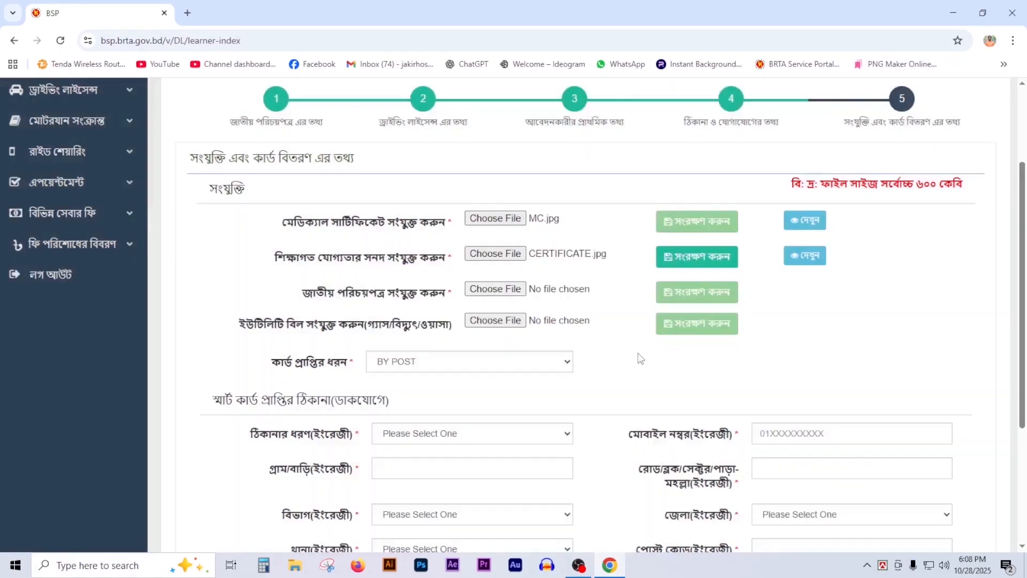
- Upload and save the NID national ID and BILL utility bill images
{"action": "left_click", "coordinate": [495, 290]}
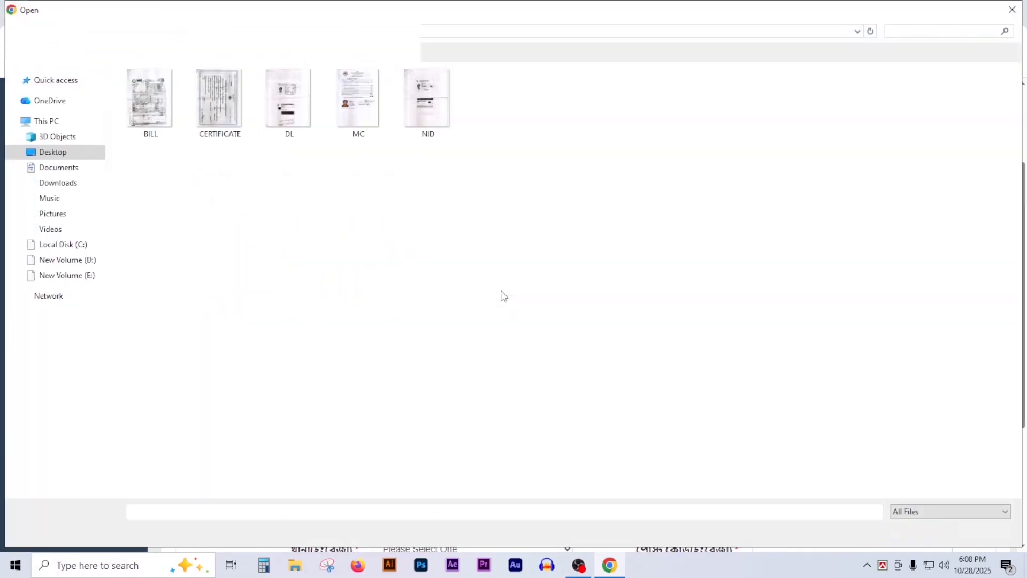
{"action": "double_click", "coordinate": [419, 93]}
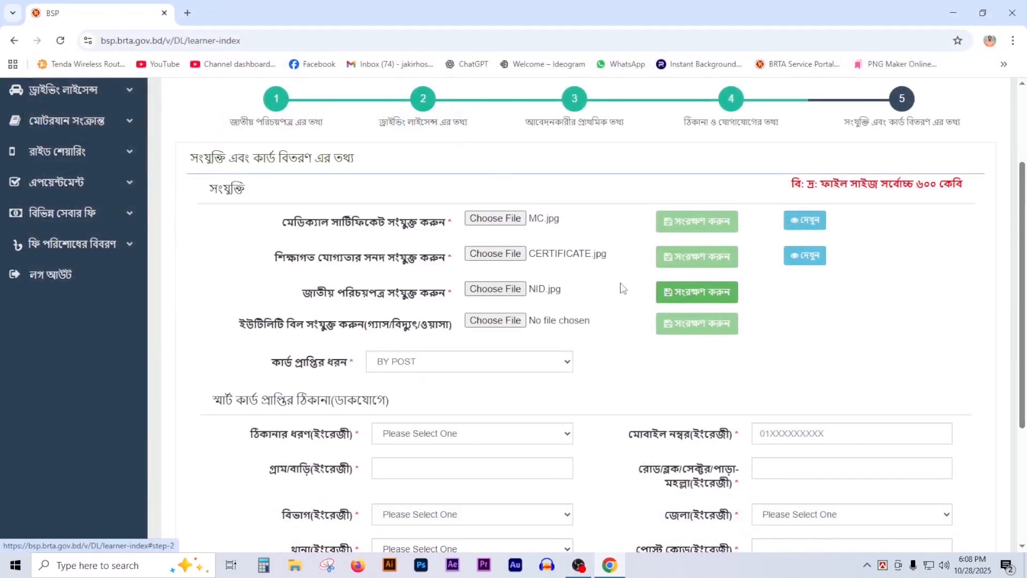
{"action": "left_click", "coordinate": [703, 300]}
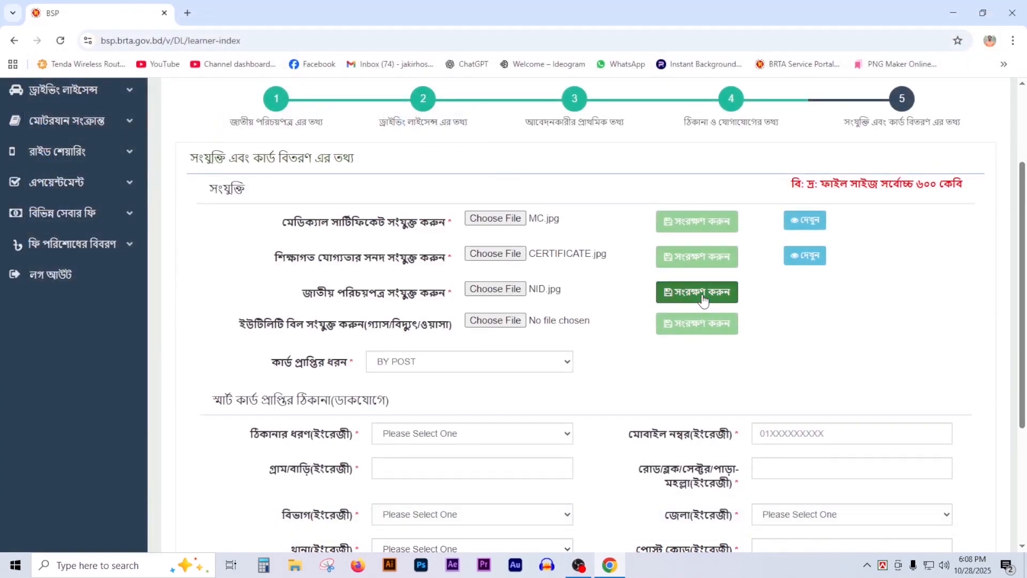
{"action": "left_click", "coordinate": [643, 353]}
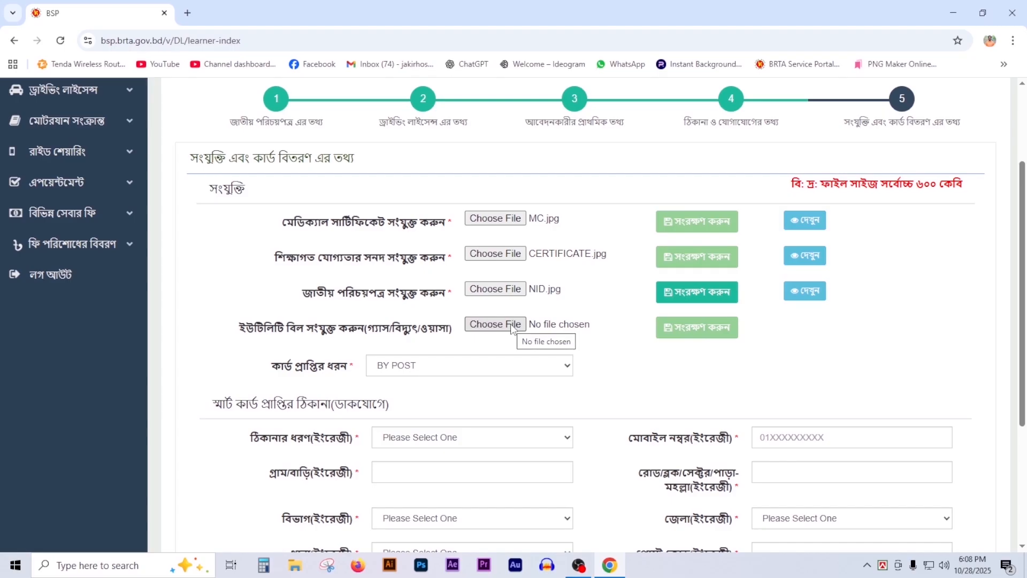
{"action": "left_click", "coordinate": [512, 328]}
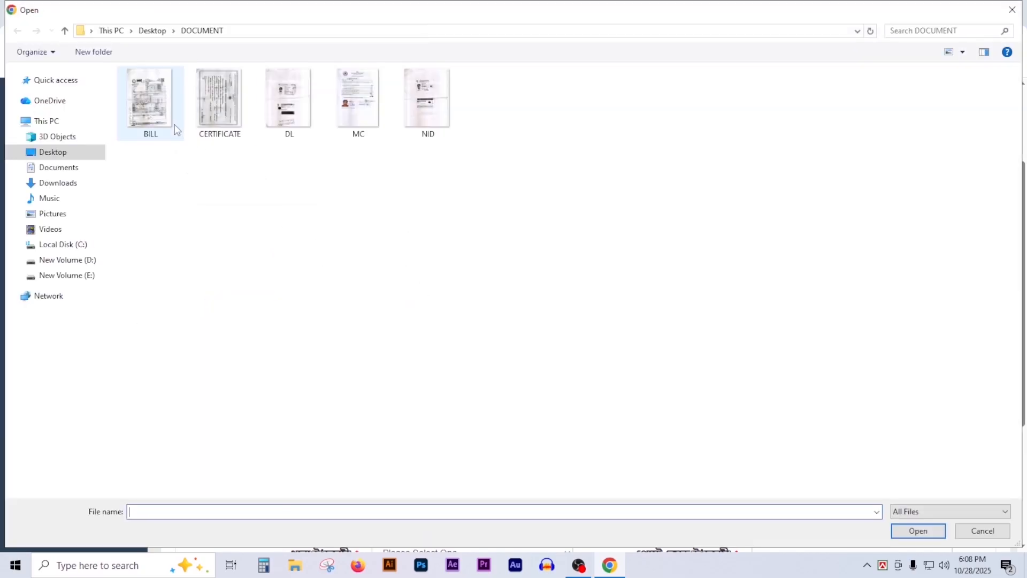
{"action": "left_click", "coordinate": [161, 104]}
{"action": "double_click", "coordinate": [160, 100]}
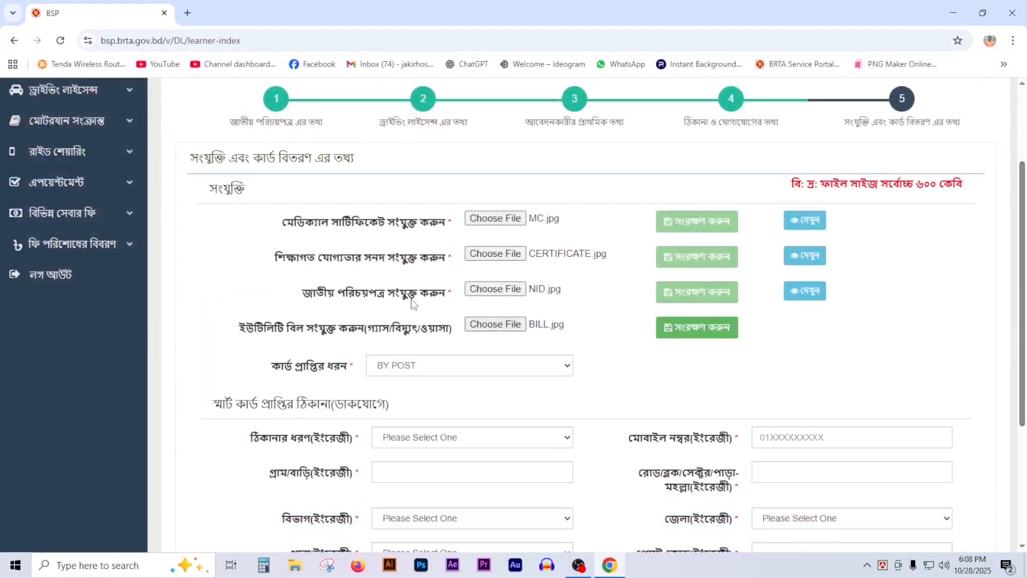
{"action": "left_click", "coordinate": [704, 332]}
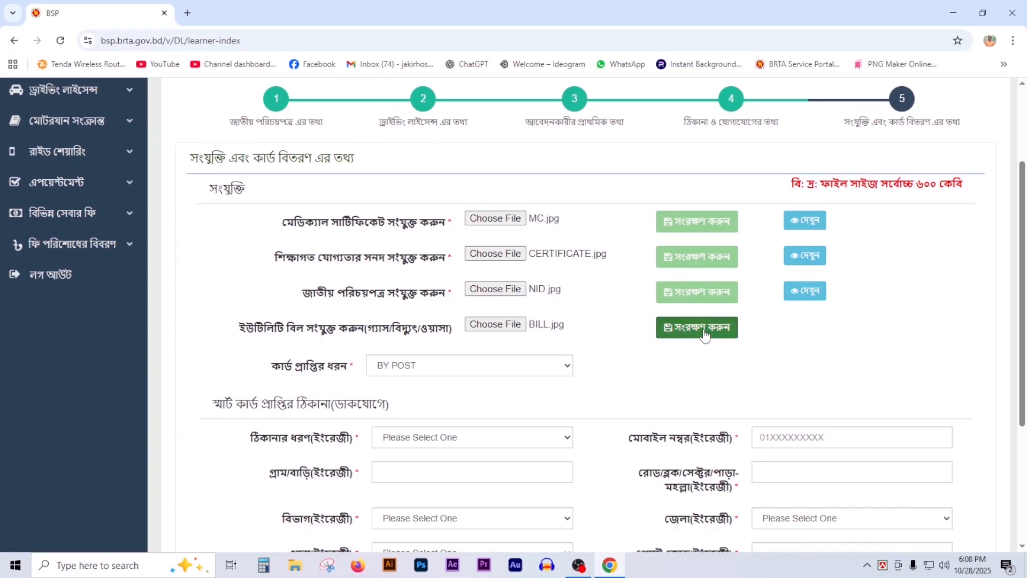
{"action": "left_click", "coordinate": [643, 353]}
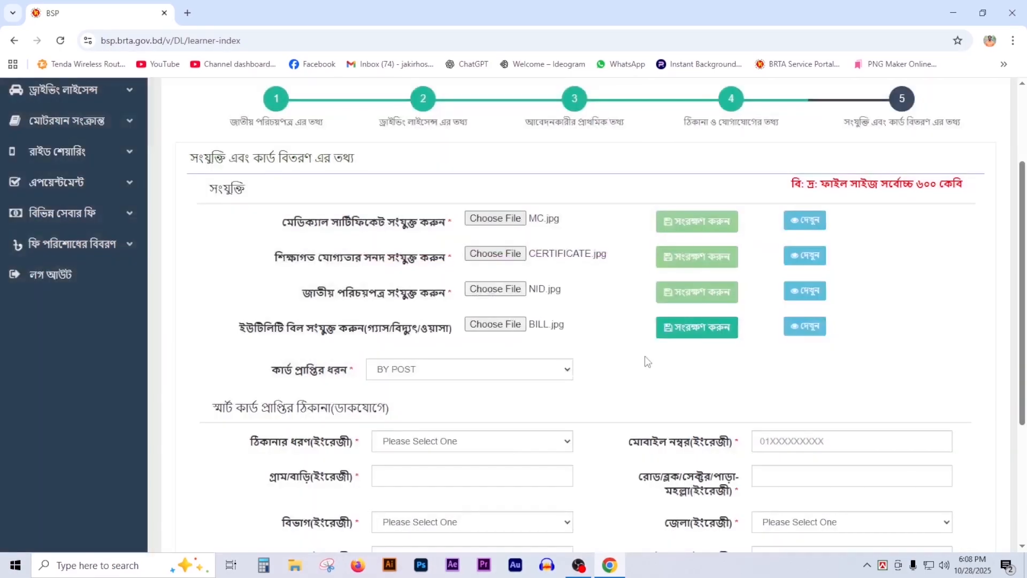
{"action": "scroll", "coordinate": [651, 366], "scroll_direction": "up", "scroll_amount": 2}
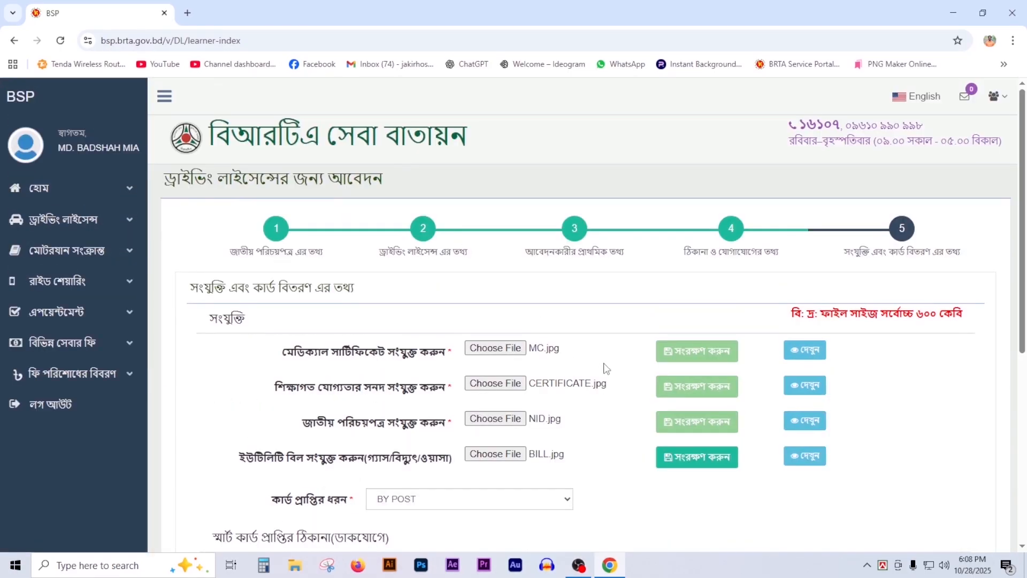
- Choose PRESENT as the smart card delivery address type so its fields auto-fill
{"action": "scroll", "coordinate": [606, 368], "scroll_direction": "down", "scroll_amount": 5}
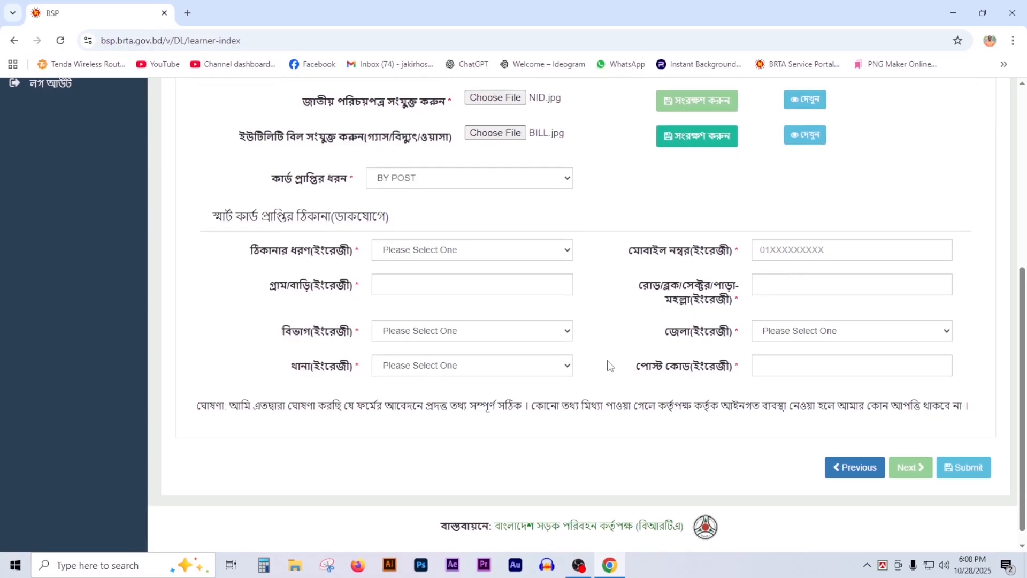
{"action": "left_click", "coordinate": [493, 256]}
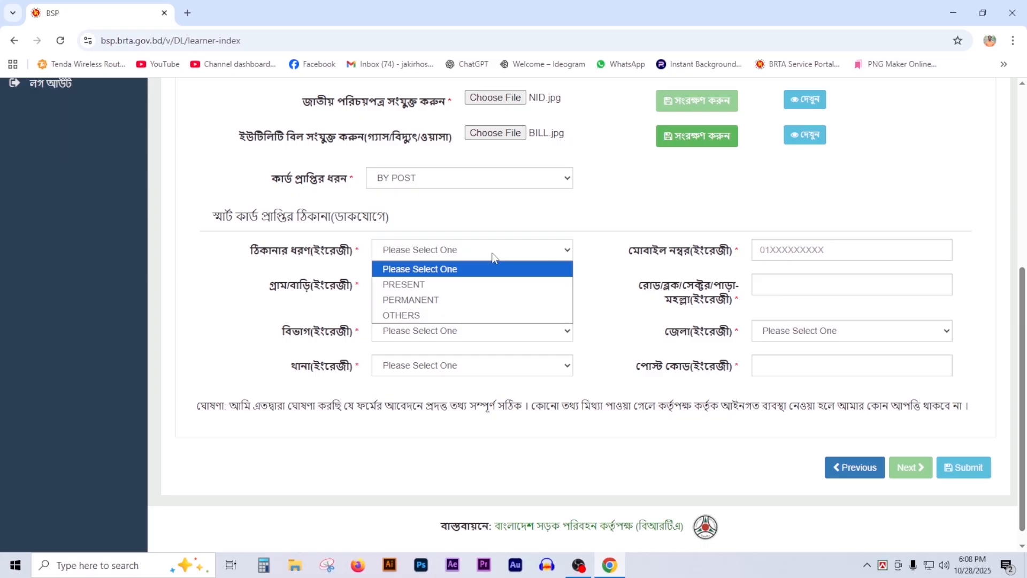
{"action": "left_click", "coordinate": [498, 284]}
{"action": "left_click", "coordinate": [446, 254]}
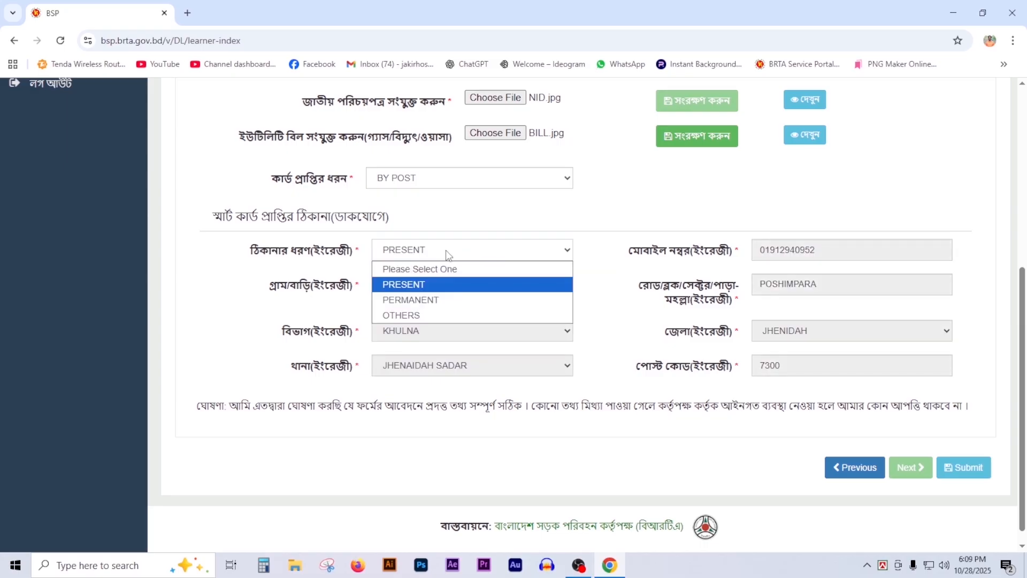
{"action": "left_click", "coordinate": [442, 301]}
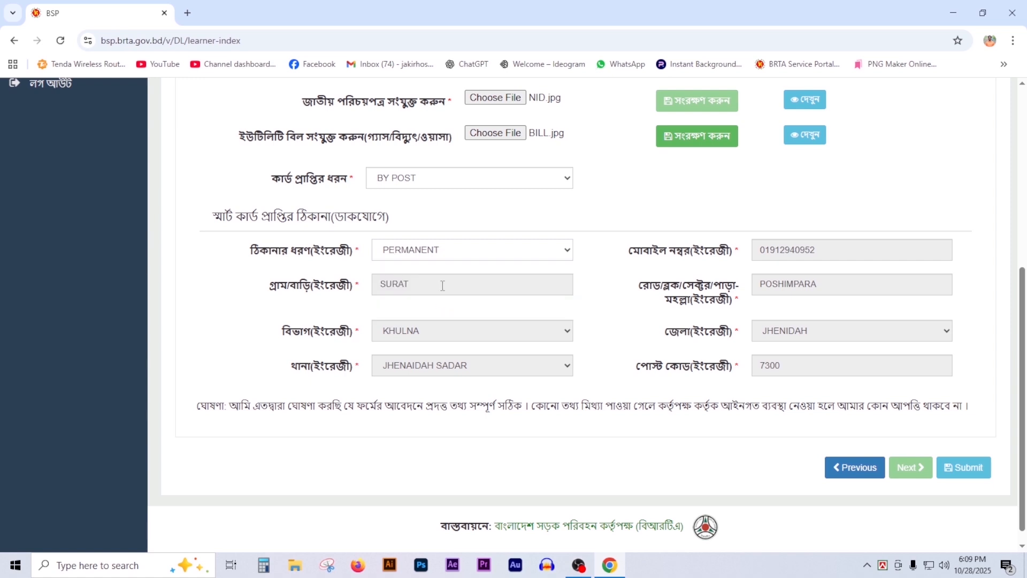
{"action": "left_click", "coordinate": [438, 255]}
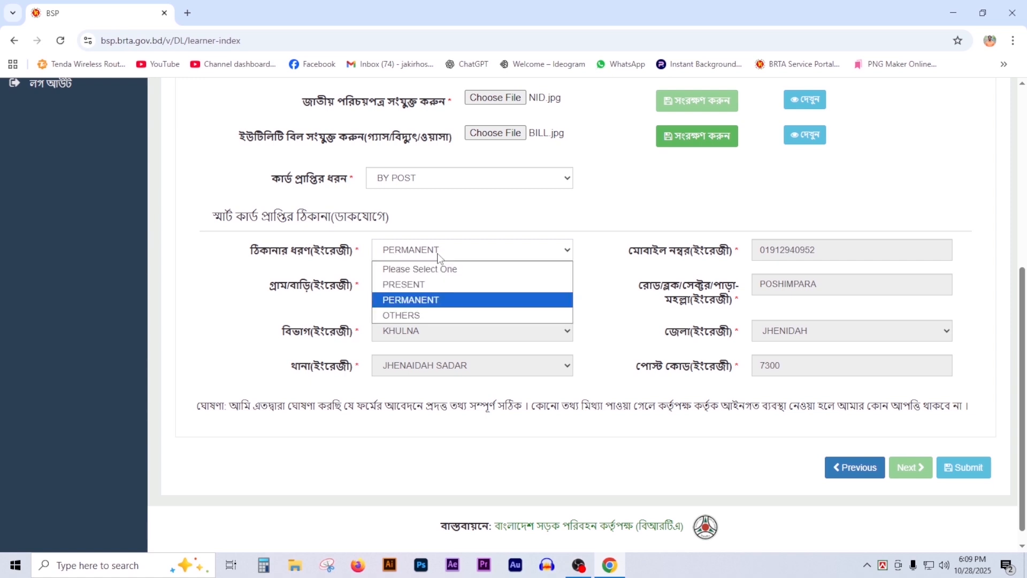
{"action": "left_click", "coordinate": [428, 316]}
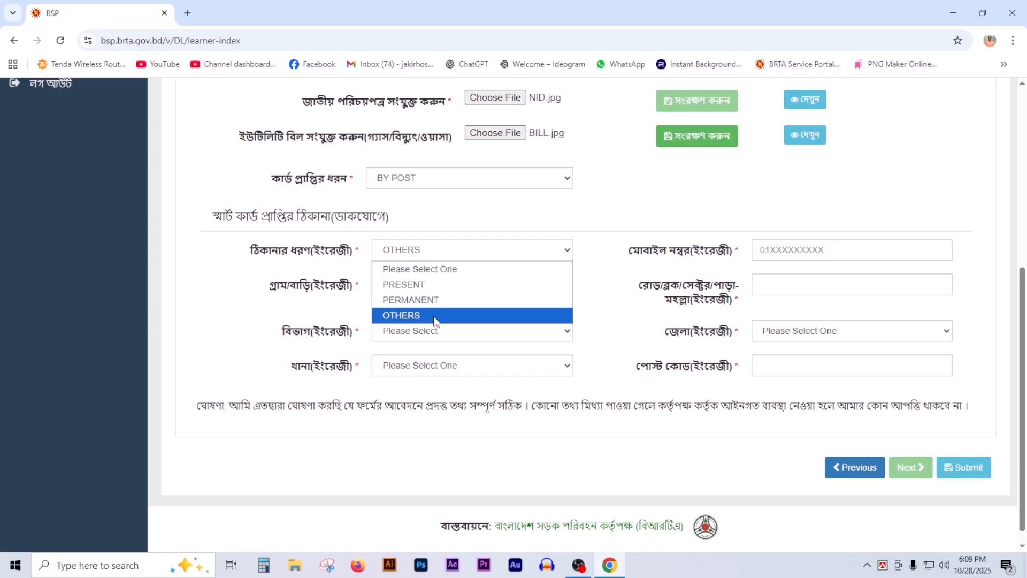
{"action": "left_click", "coordinate": [435, 316]}
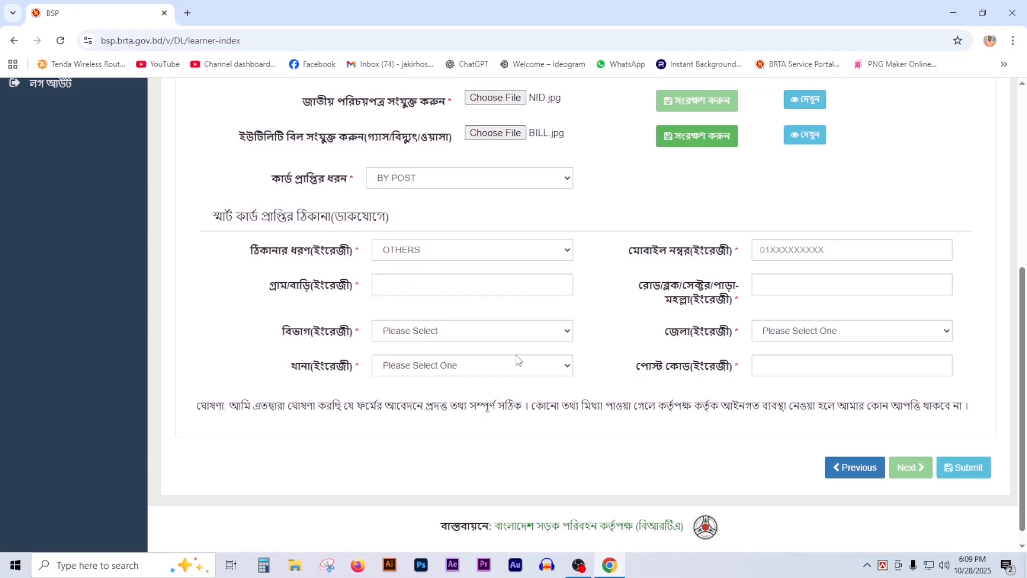
{"action": "left_click", "coordinate": [484, 249]}
{"action": "left_click", "coordinate": [447, 283]}
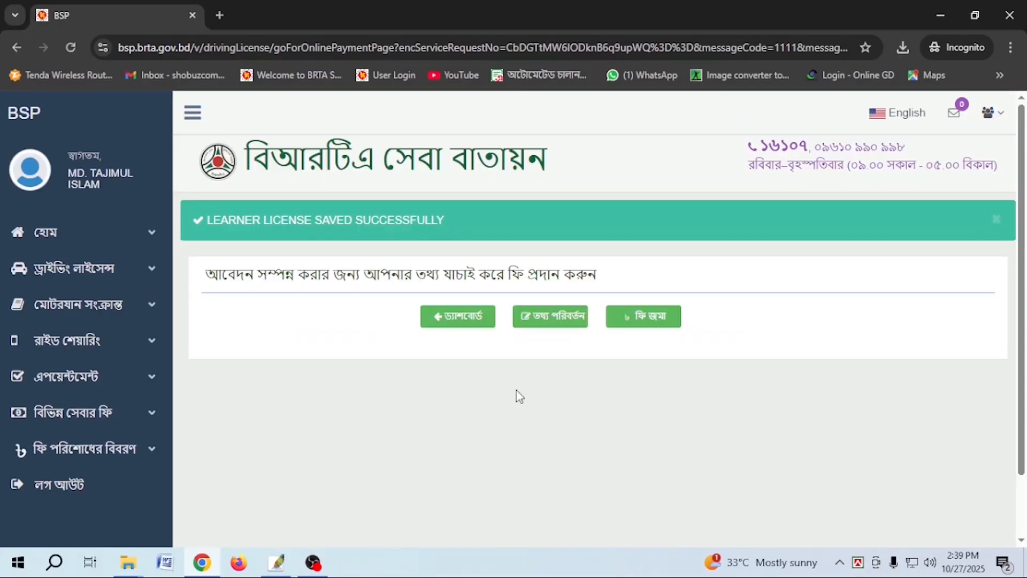
- Open the fee page, review the 748 taka fee table and proceed to payment
{"action": "left_click", "coordinate": [658, 327]}
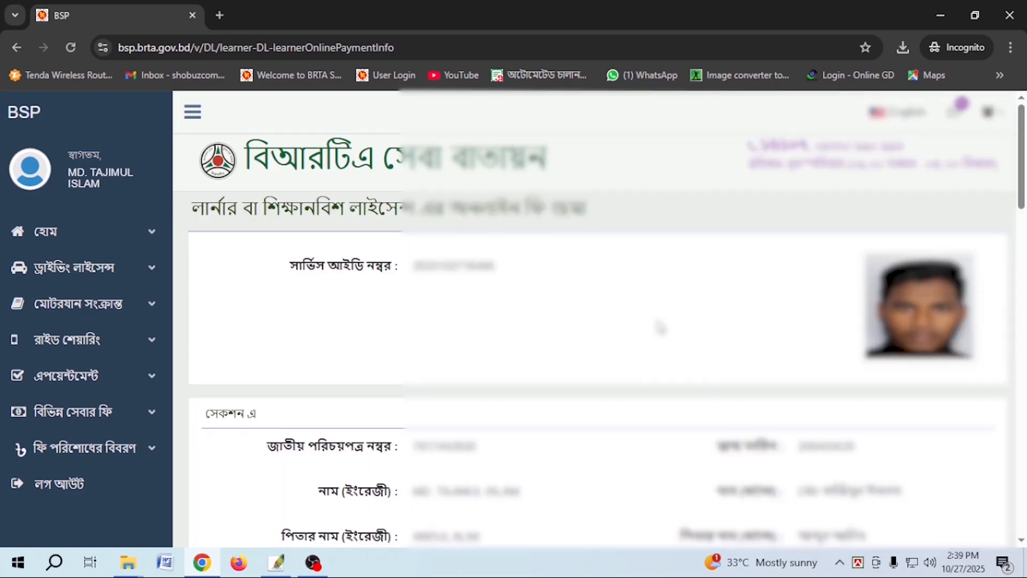
{"action": "scroll", "coordinate": [659, 327], "scroll_direction": "down", "scroll_amount": 10}
{"action": "scroll", "coordinate": [659, 327], "scroll_direction": "down", "scroll_amount": 10}
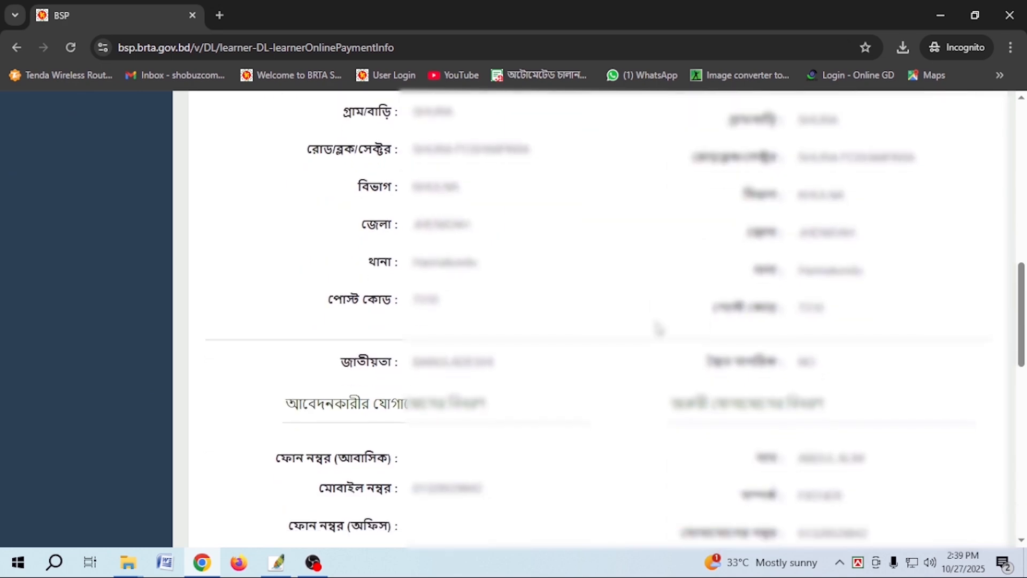
{"action": "scroll", "coordinate": [658, 328], "scroll_direction": "down", "scroll_amount": 10}
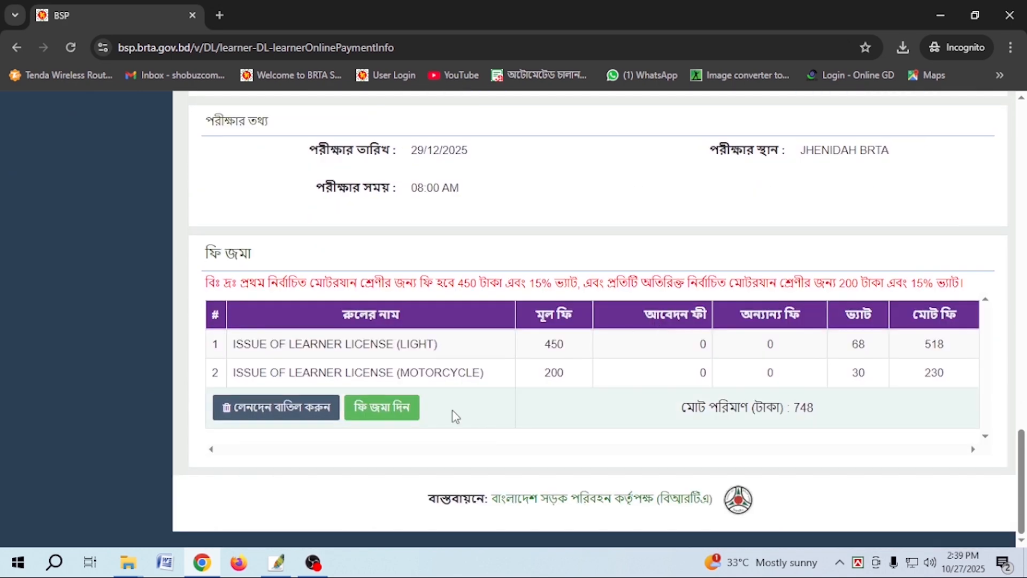
{"action": "left_click", "coordinate": [383, 417]}
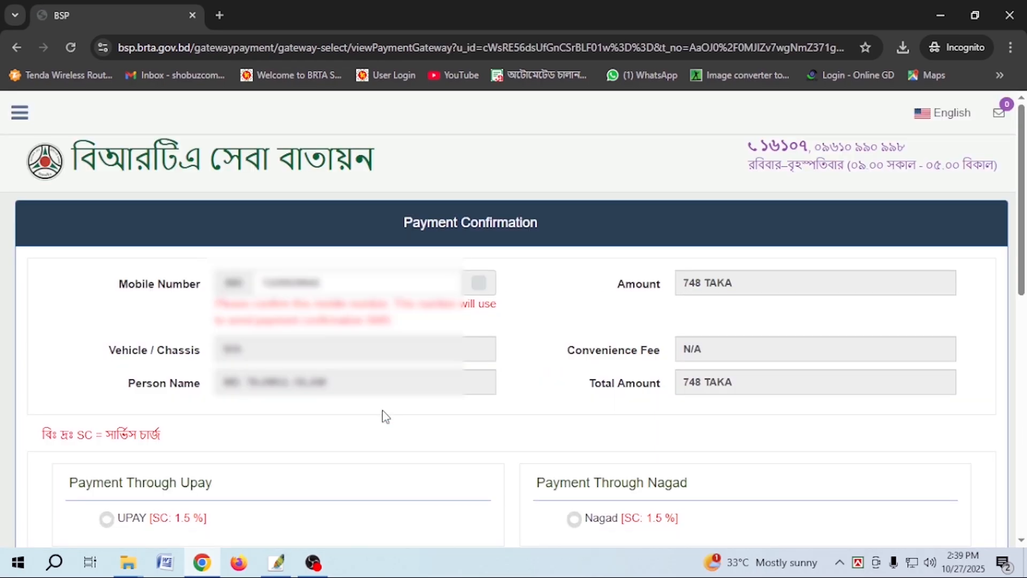
- Confirm the notification mobile number, choose bKash, accept the terms and continue
{"action": "left_click", "coordinate": [479, 286]}
{"action": "scroll", "coordinate": [498, 307], "scroll_direction": "down", "scroll_amount": 3}
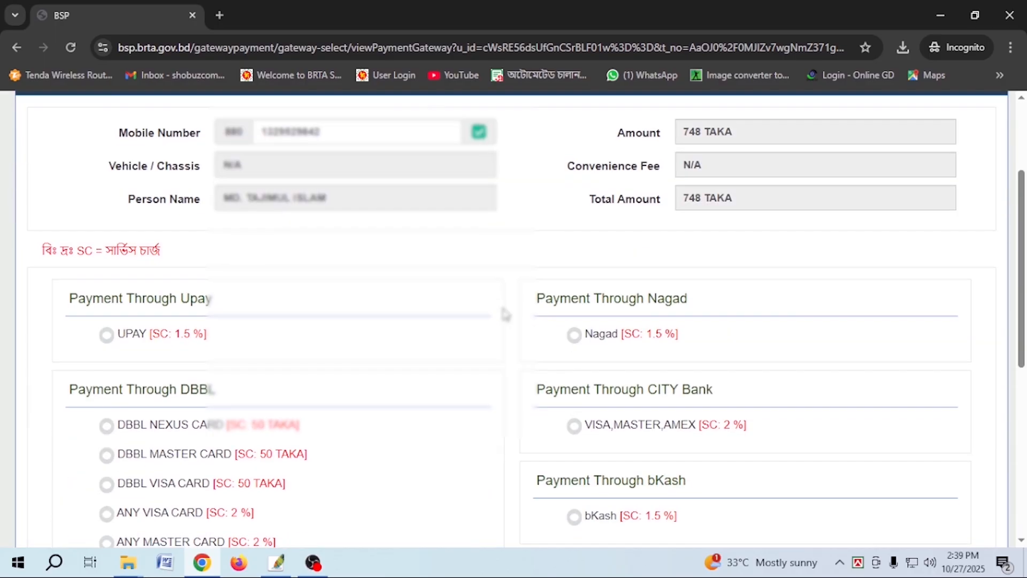
{"action": "scroll", "coordinate": [508, 313], "scroll_direction": "down", "scroll_amount": 3}
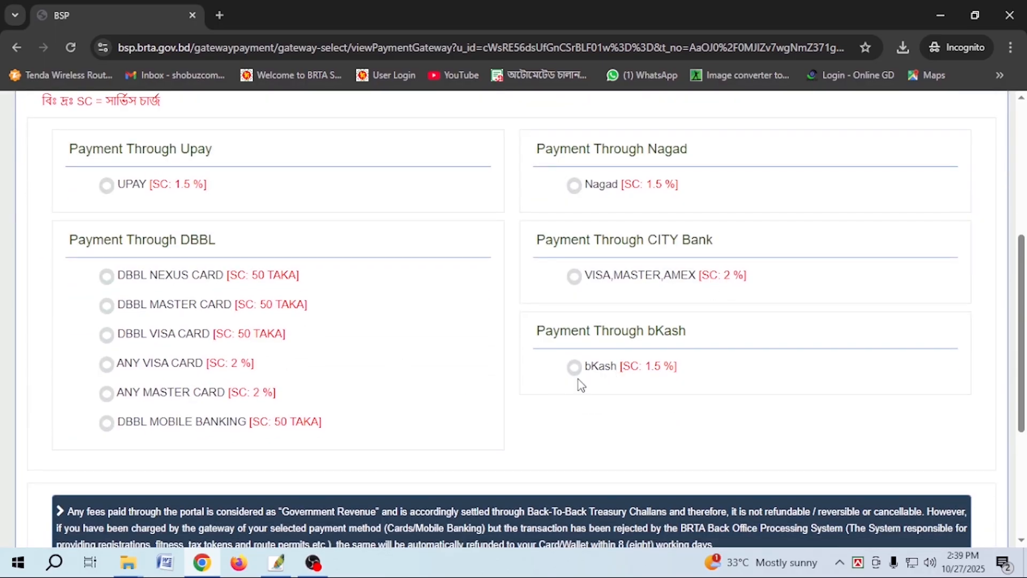
{"action": "left_click", "coordinate": [575, 369]}
{"action": "scroll", "coordinate": [576, 374], "scroll_direction": "down", "scroll_amount": 5}
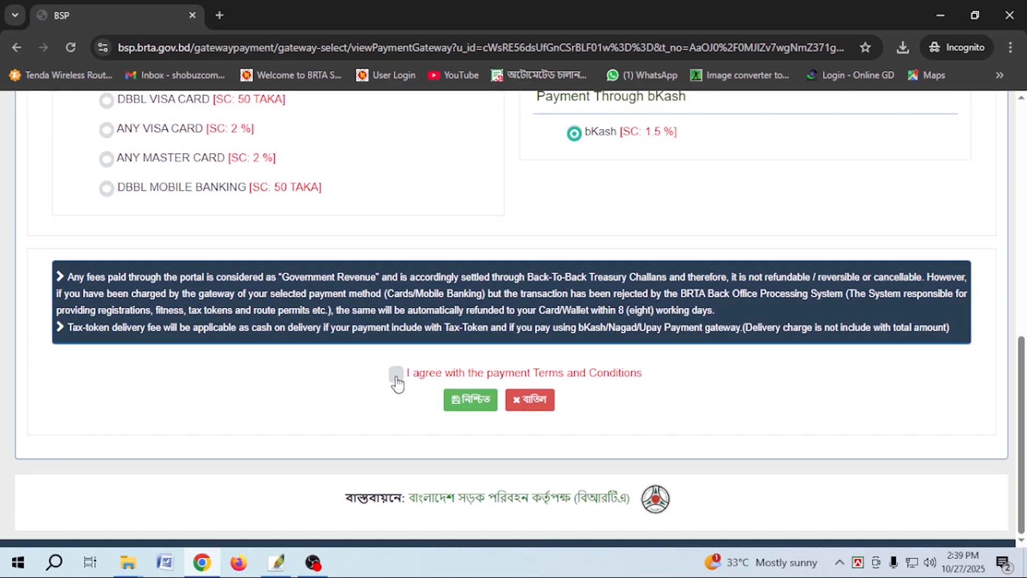
{"action": "left_click", "coordinate": [396, 376]}
{"action": "left_click", "coordinate": [482, 401]}
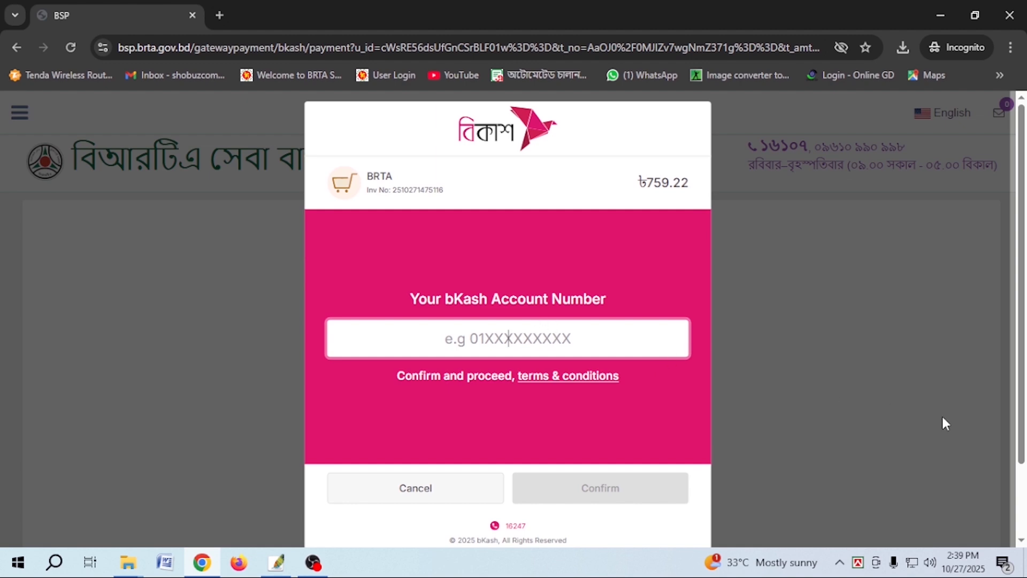
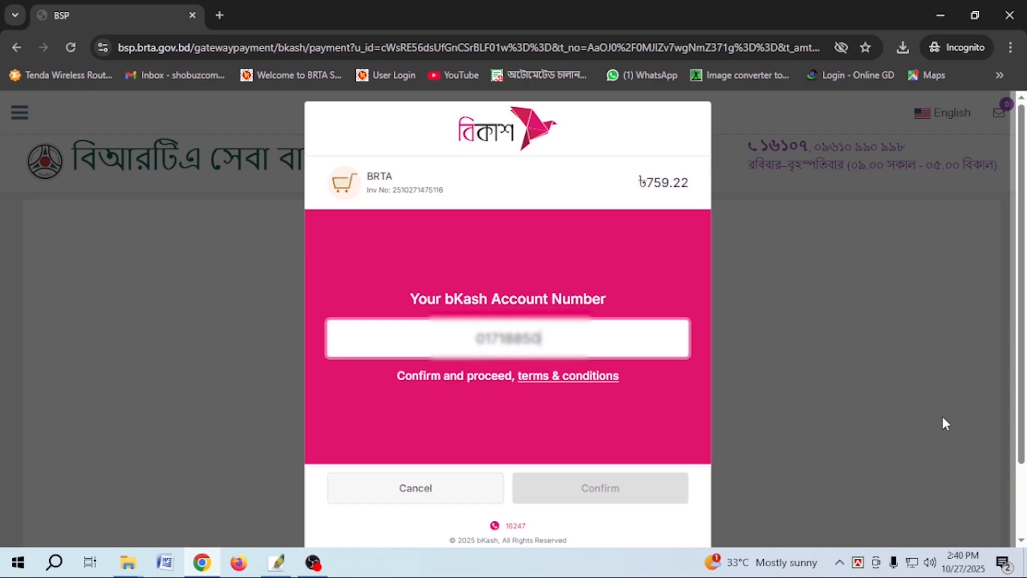
- Enter the bKash account number, SMS verification code and PIN to authorise the ৳759.22 payment
{"action": "type", "text": "5"}
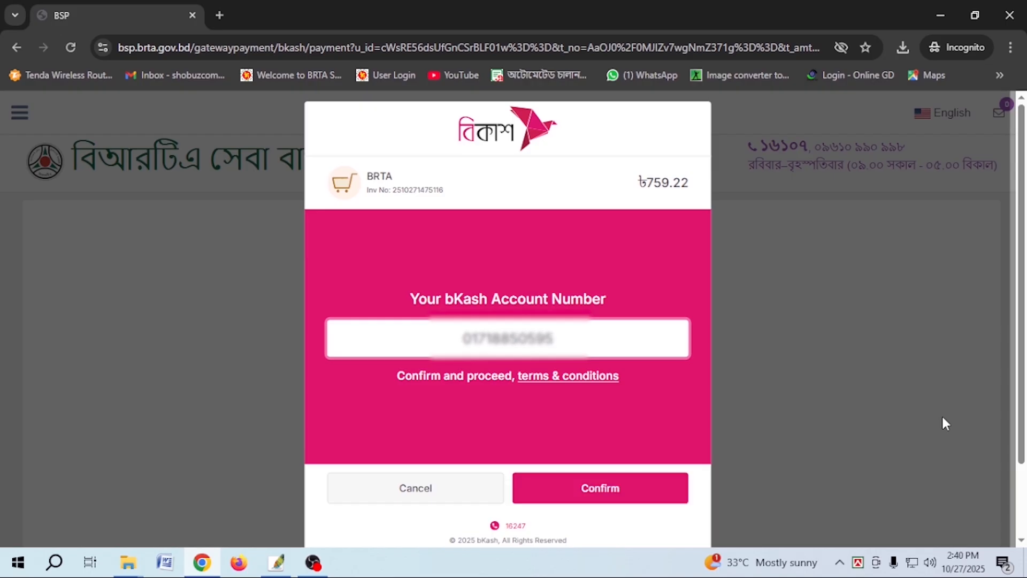
{"action": "left_click", "coordinate": [632, 501]}
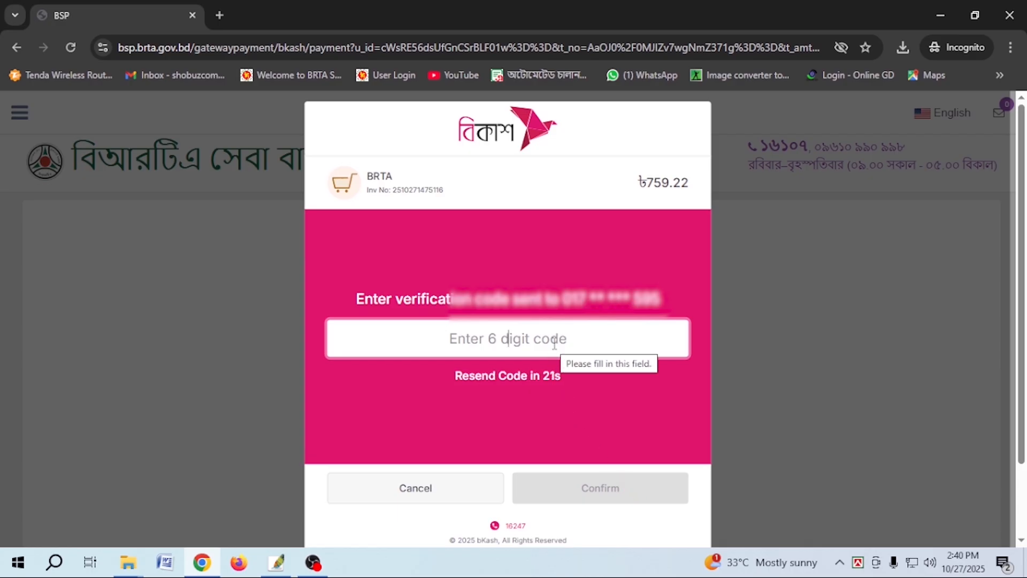
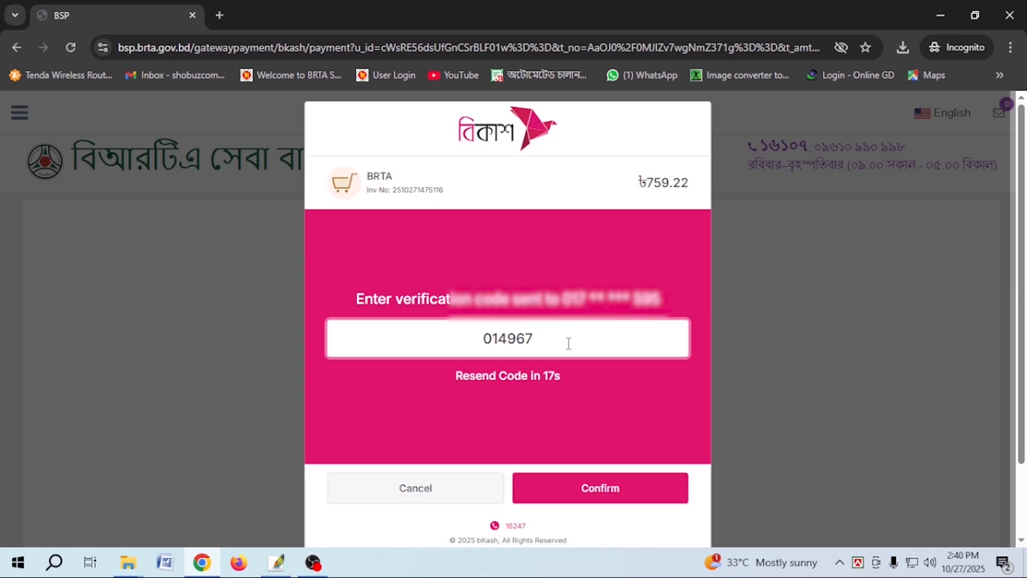
{"action": "left_click", "coordinate": [602, 489]}
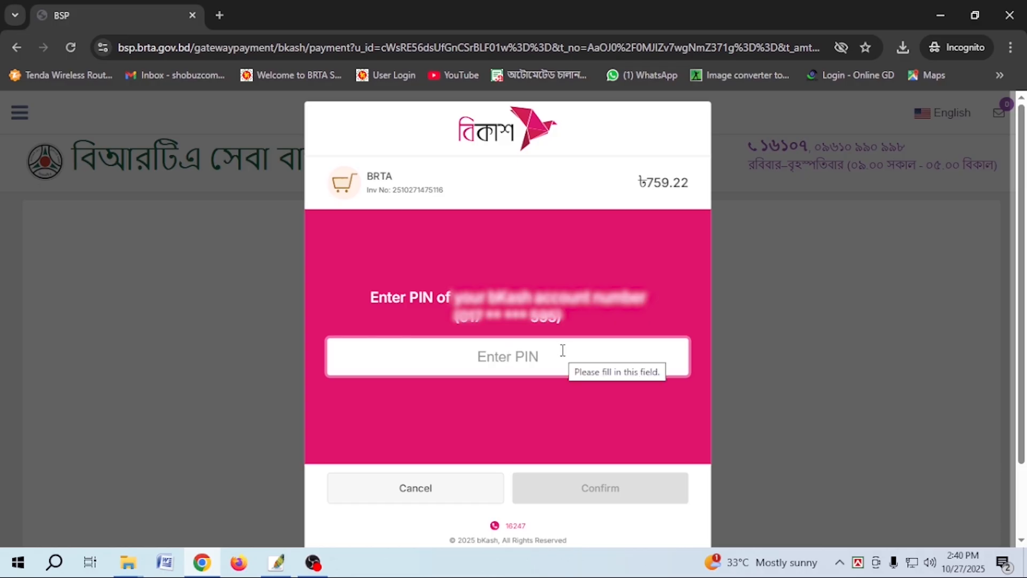
{"action": "type", "text": "•••••"}
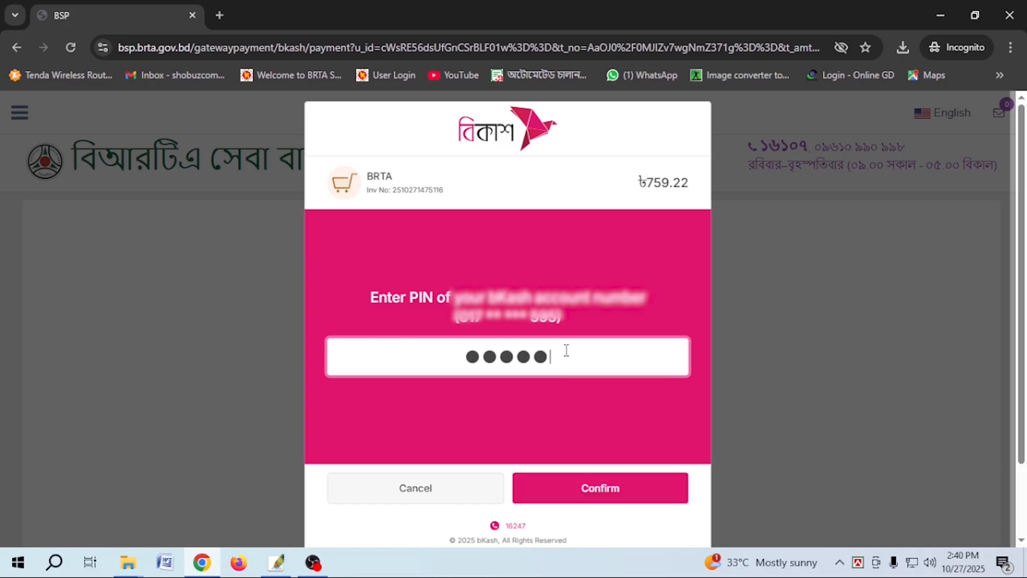
{"action": "left_click", "coordinate": [578, 484]}
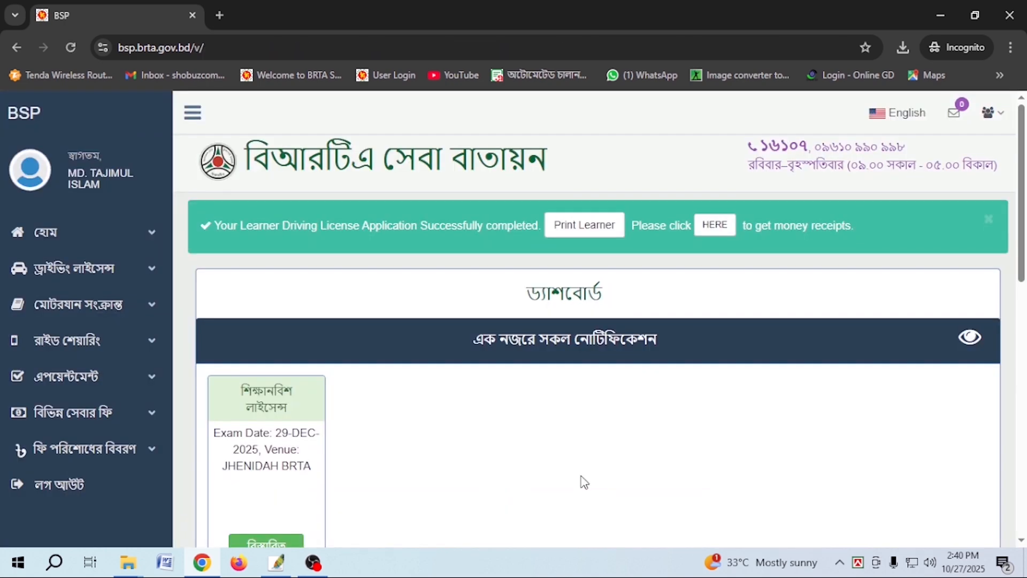
- Open the printable learner licence PDF in Chrome PDF Viewer and dismiss the translation prompt
{"action": "left_click", "coordinate": [585, 226]}
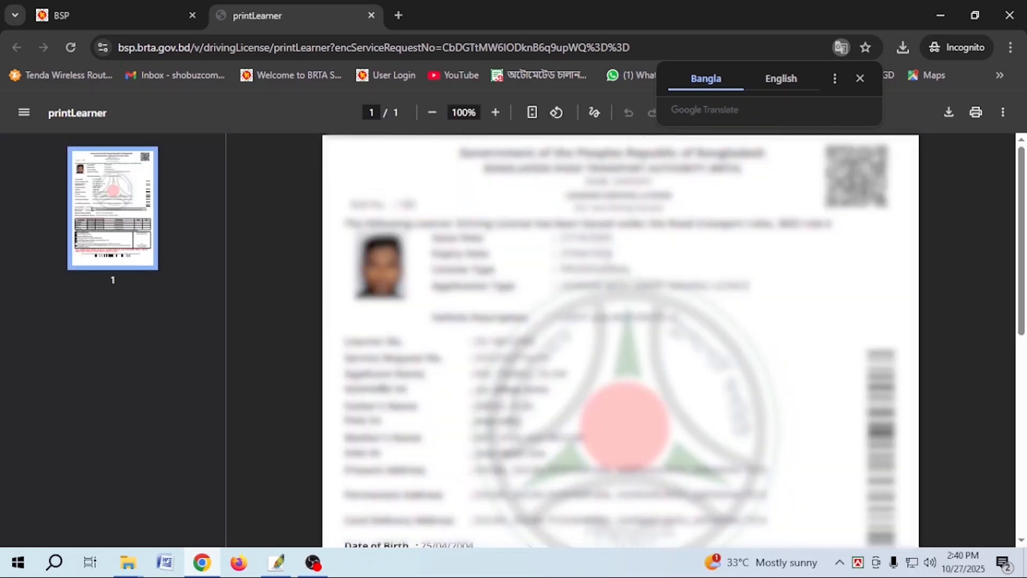
{"action": "scroll", "coordinate": [642, 330], "scroll_direction": "down", "scroll_amount": 8}
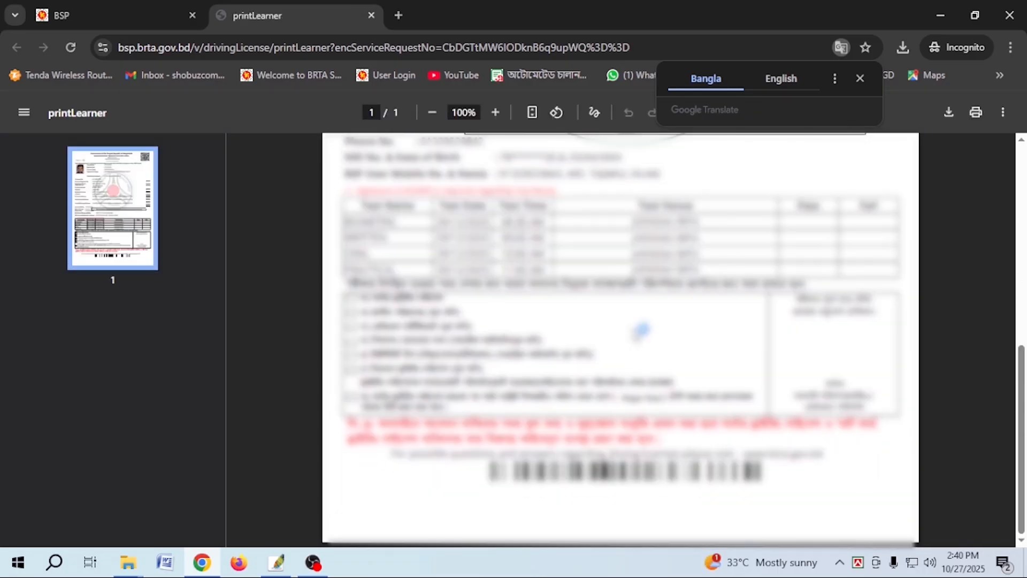
{"action": "scroll", "coordinate": [642, 330], "scroll_direction": "up", "scroll_amount": 8}
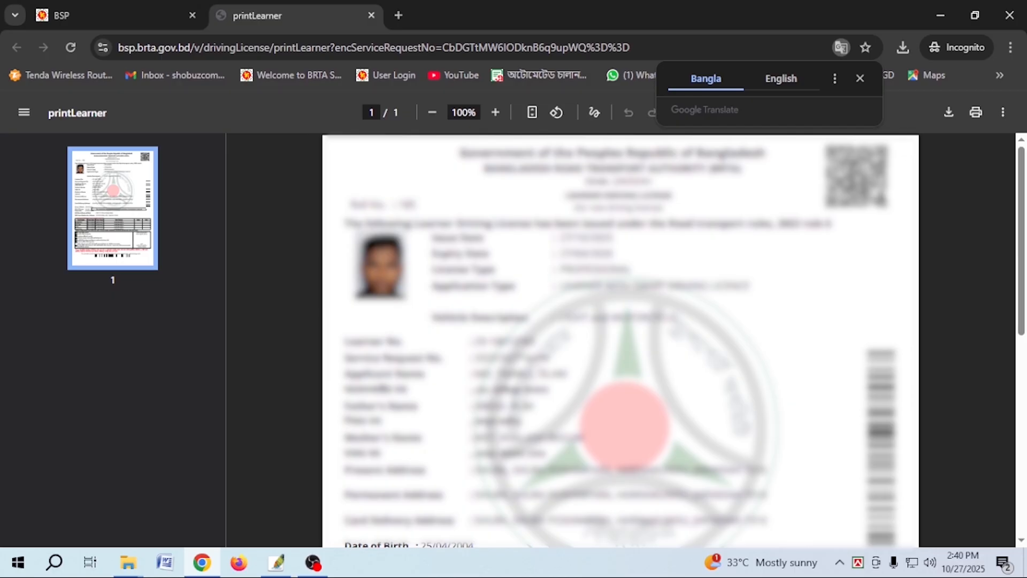
{"action": "left_click", "coordinate": [856, 81]}
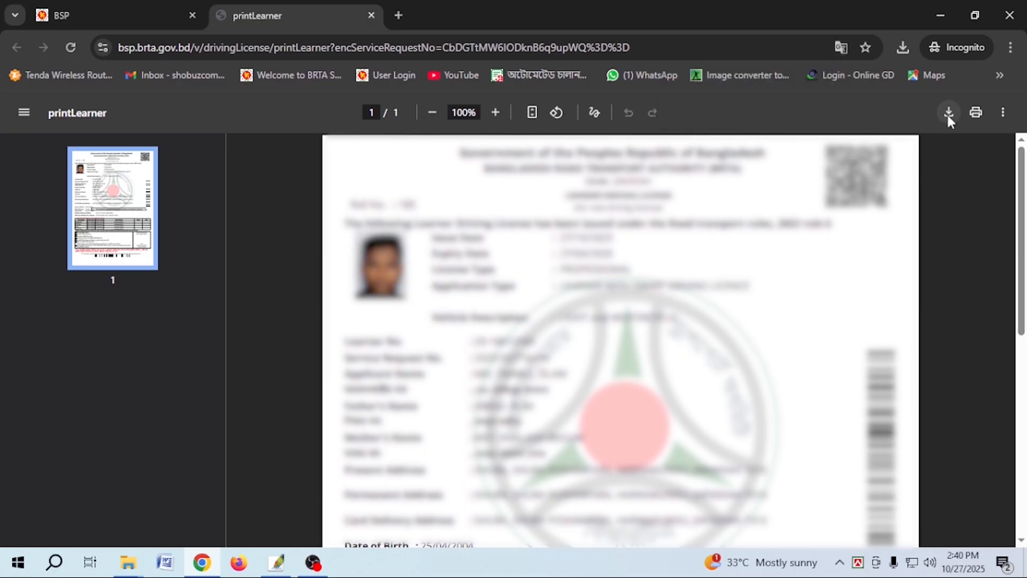
- Download a copy of the learner licence PDF, then bring up its print preview
{"action": "left_click", "coordinate": [948, 113]}
{"action": "key", "text": "Return"}
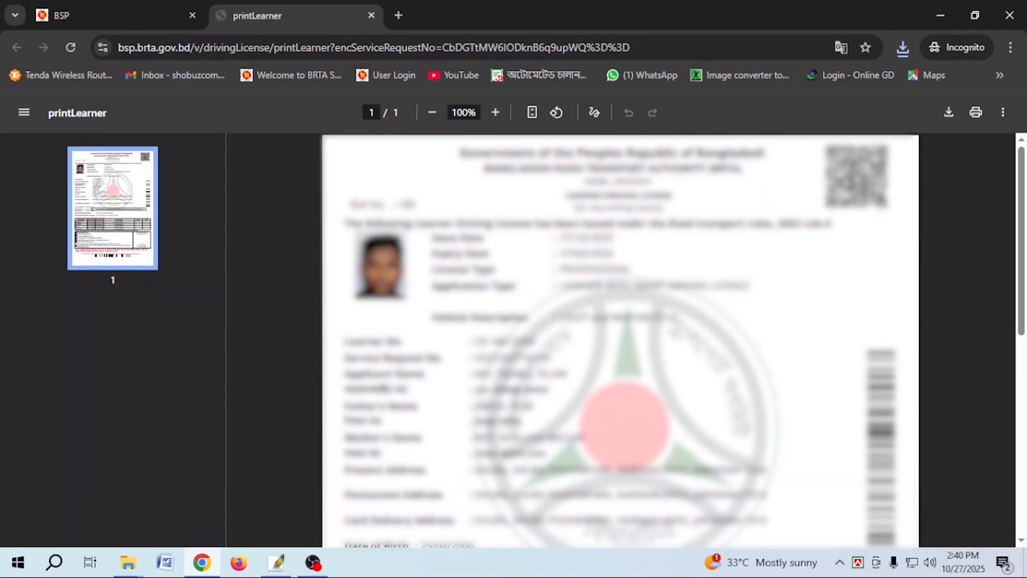
{"action": "left_click", "coordinate": [974, 113]}
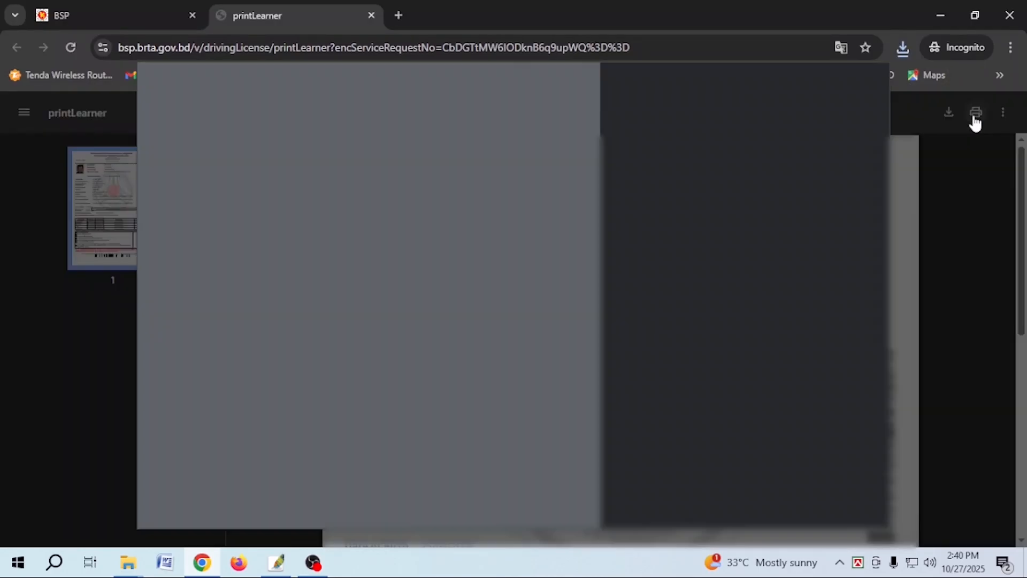